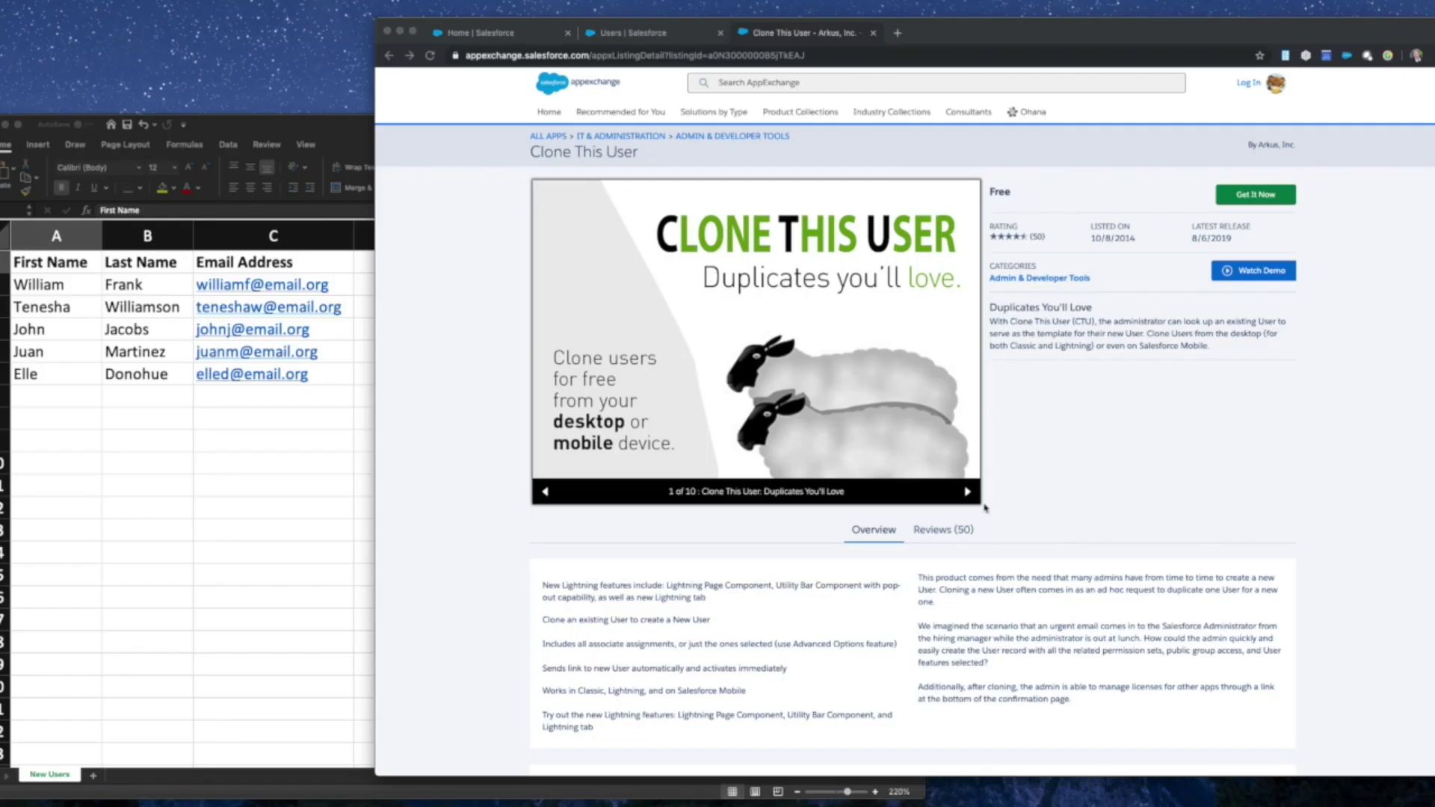
- Scroll down the Clone This User listing on AppExchange
scroll(1078, 497, down, 6)
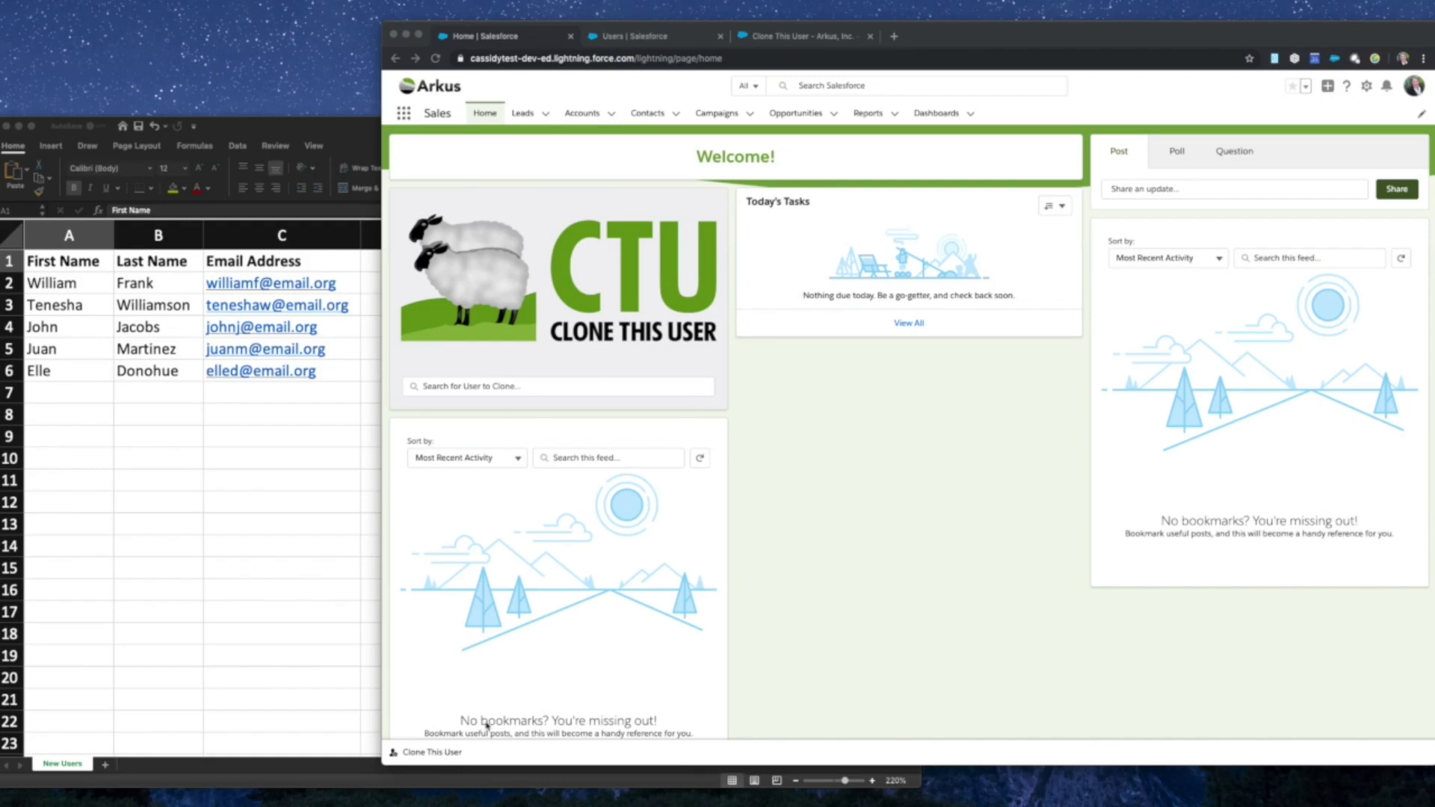
- Pop the Clone This User utility-bar panel out into its own window, then move and enlarge it
click(435, 755)
click(435, 754)
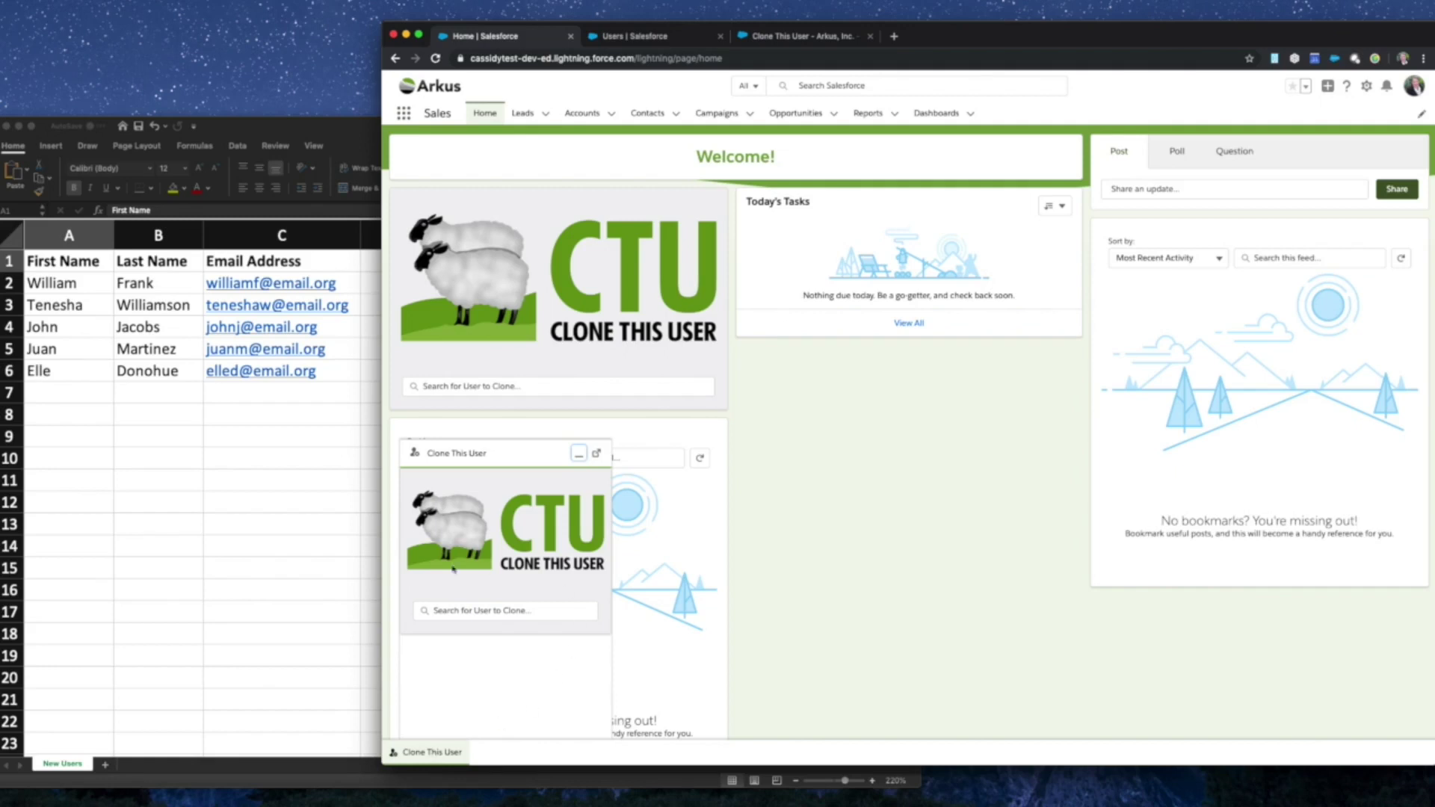
click(452, 612)
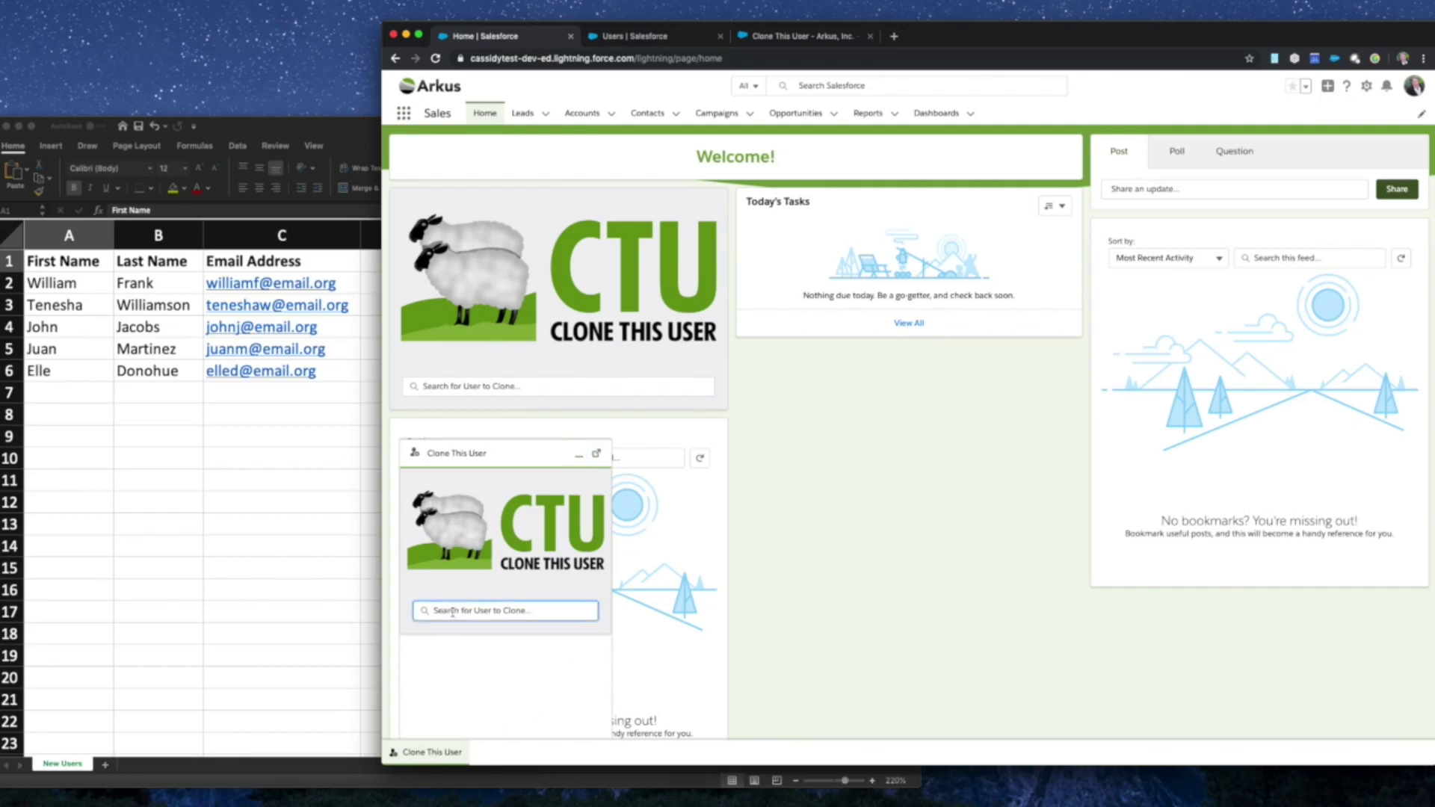
click(597, 456)
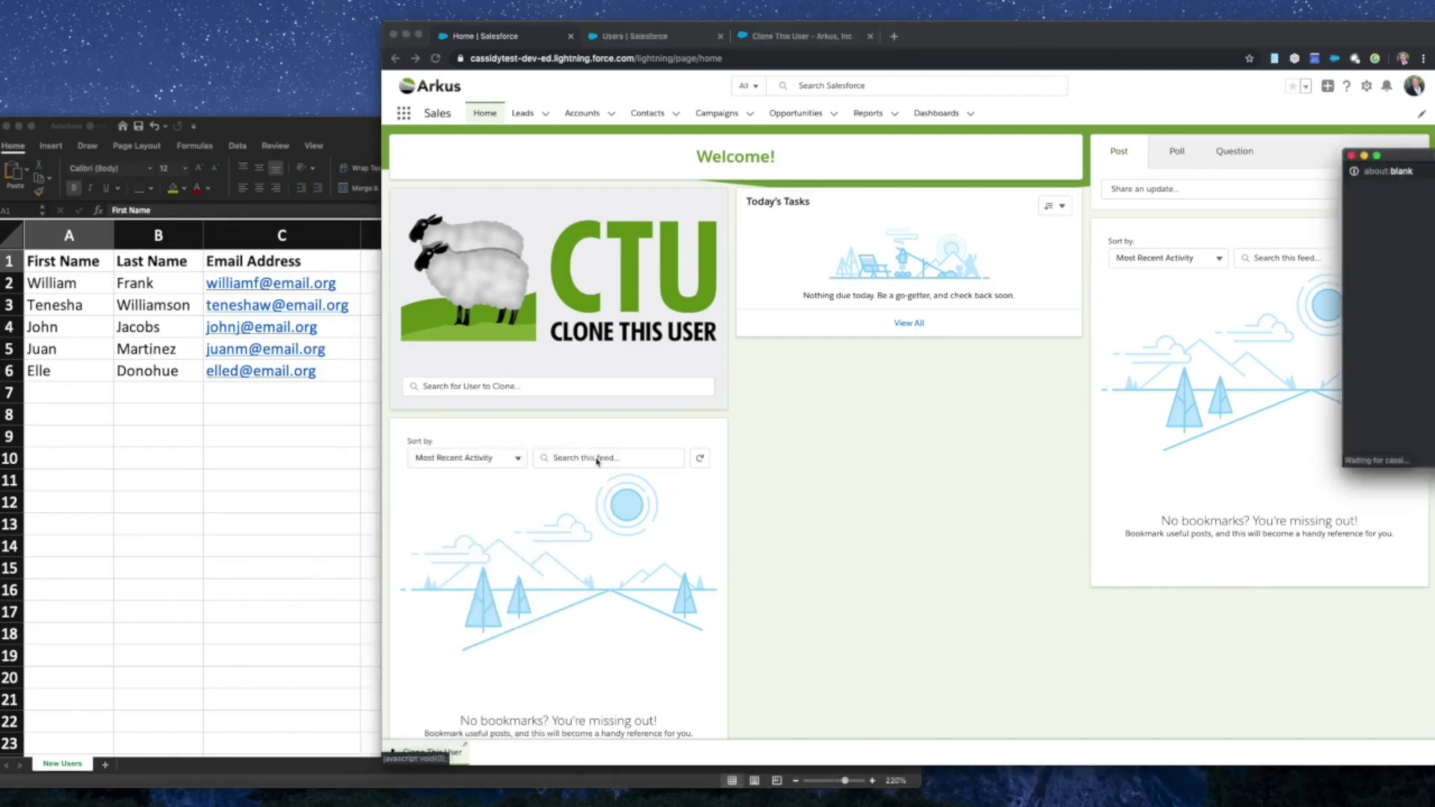
mouse_move(1392, 158)
mouse_down()
mouse_move(786, 219)
mouse_move(532, 272)
mouse_move(403, 264)
mouse_move(302, 349)
mouse_move(118, 428)
mouse_move(159, 428)
mouse_move(422, 225)
mouse_move(106, 430)
mouse_move(410, 185)
mouse_move(447, 147)
mouse_move(430, 124)
mouse_up()
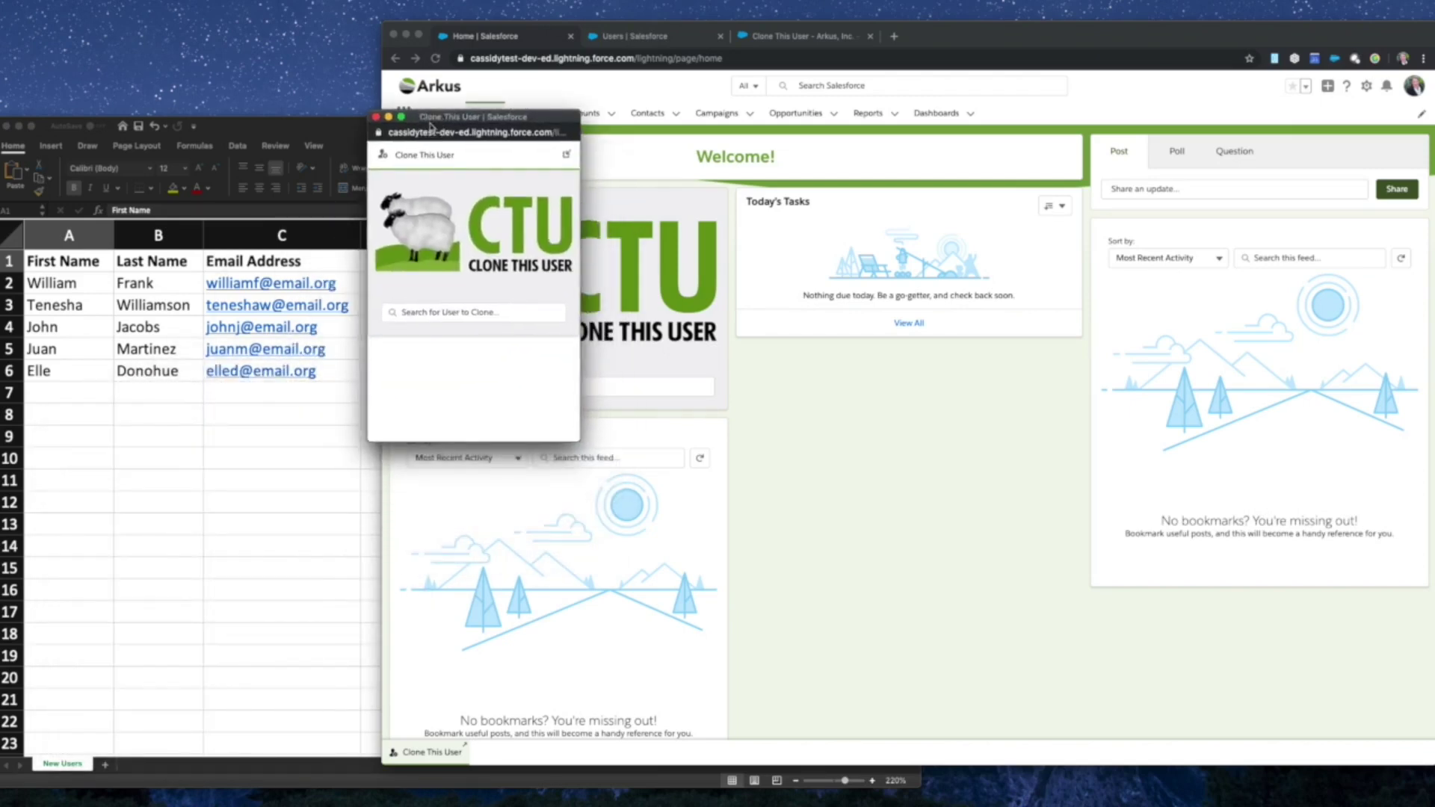
mouse_move(580, 441)
mouse_down()
mouse_move(634, 600)
mouse_move(740, 710)
mouse_up()
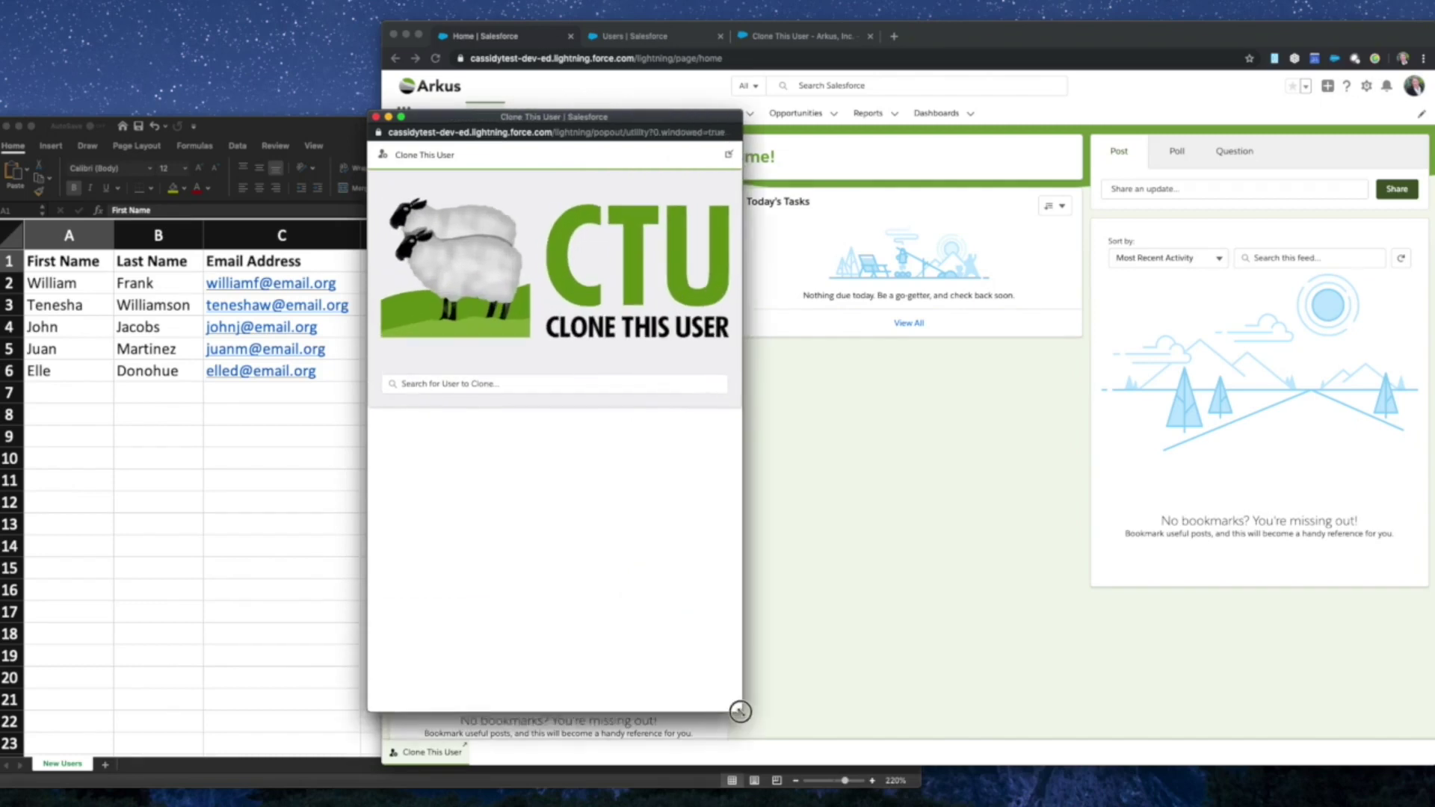
- Search for a user to clone by first name, then clear it and search by another first name
click(490, 386)
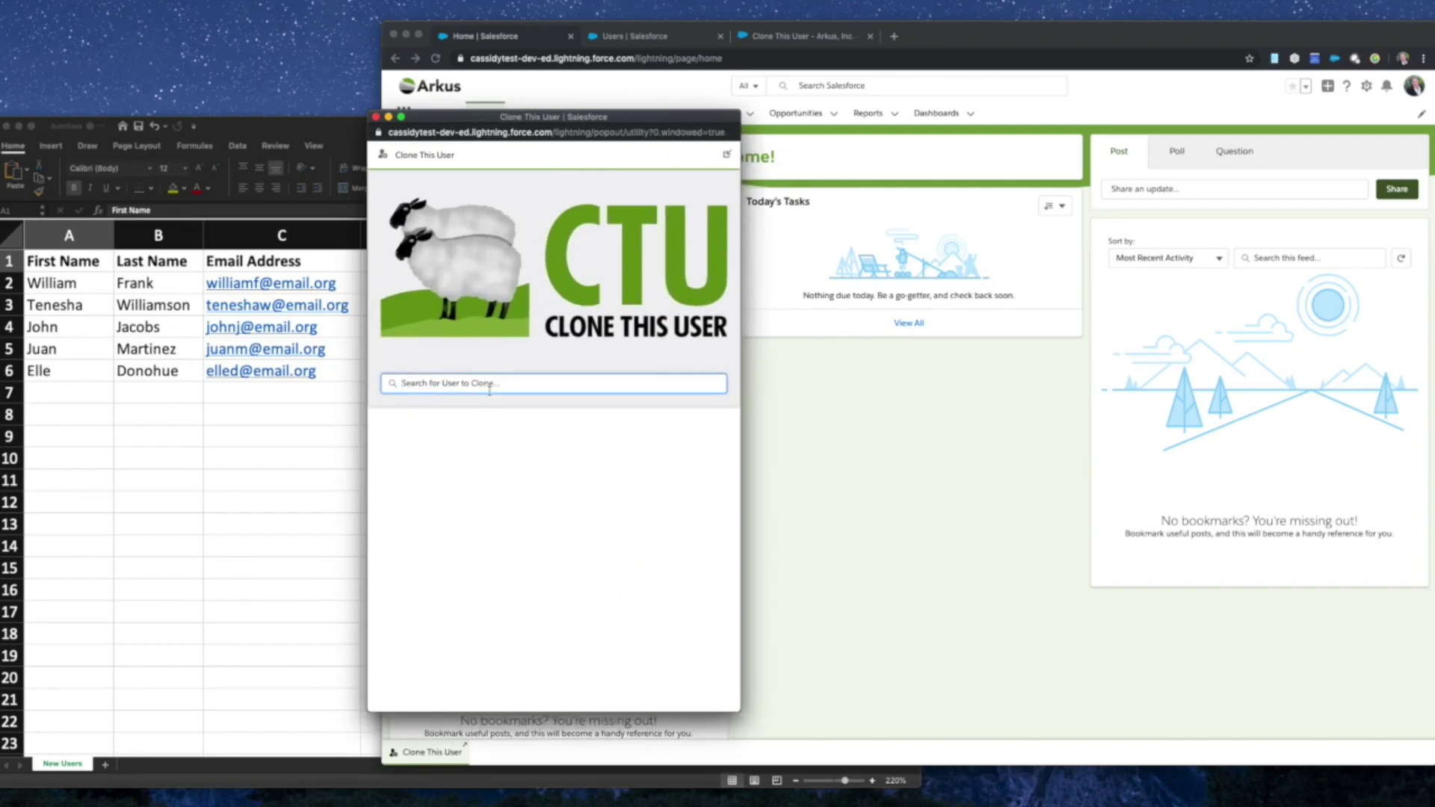
text(Cassidy)
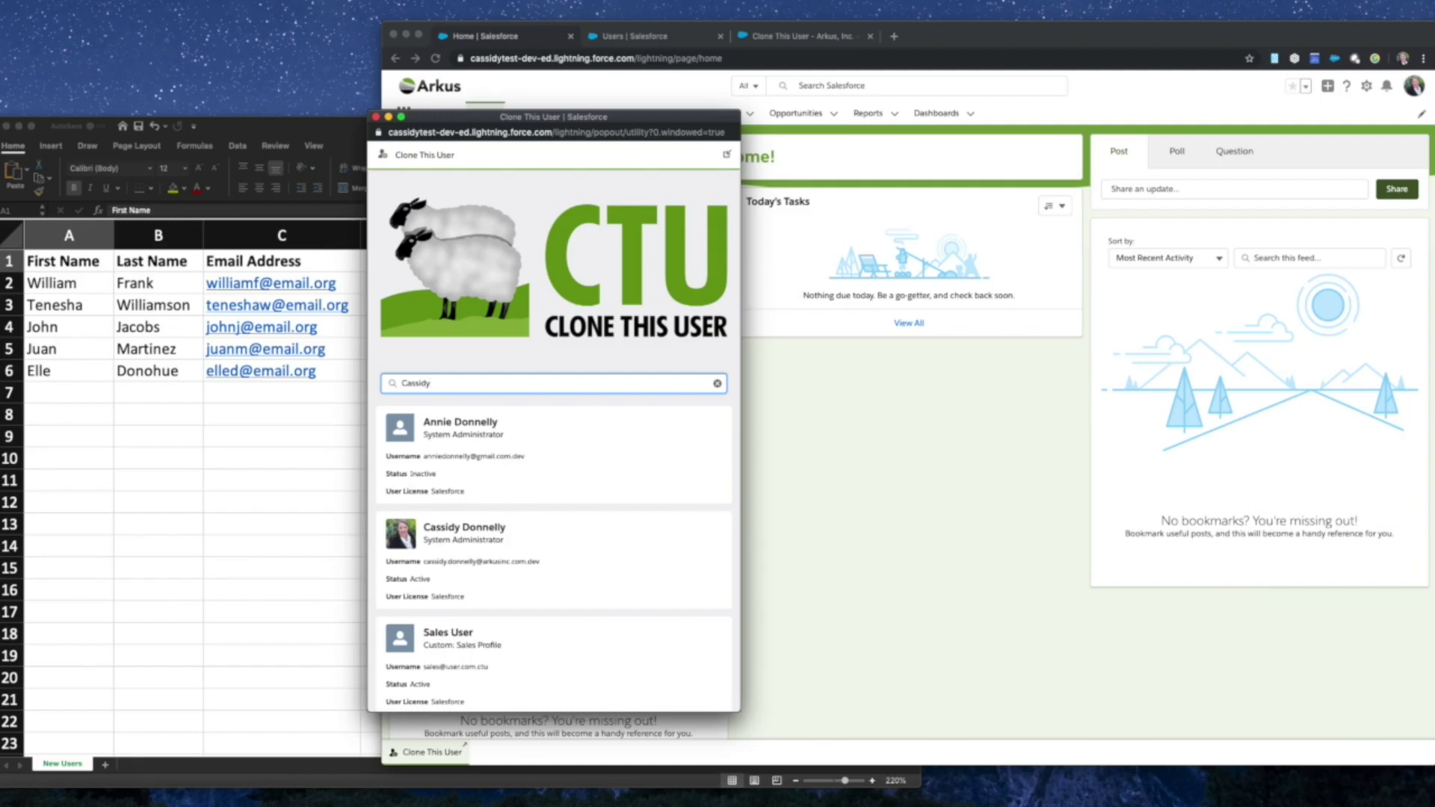
scroll(618, 567, down, 1)
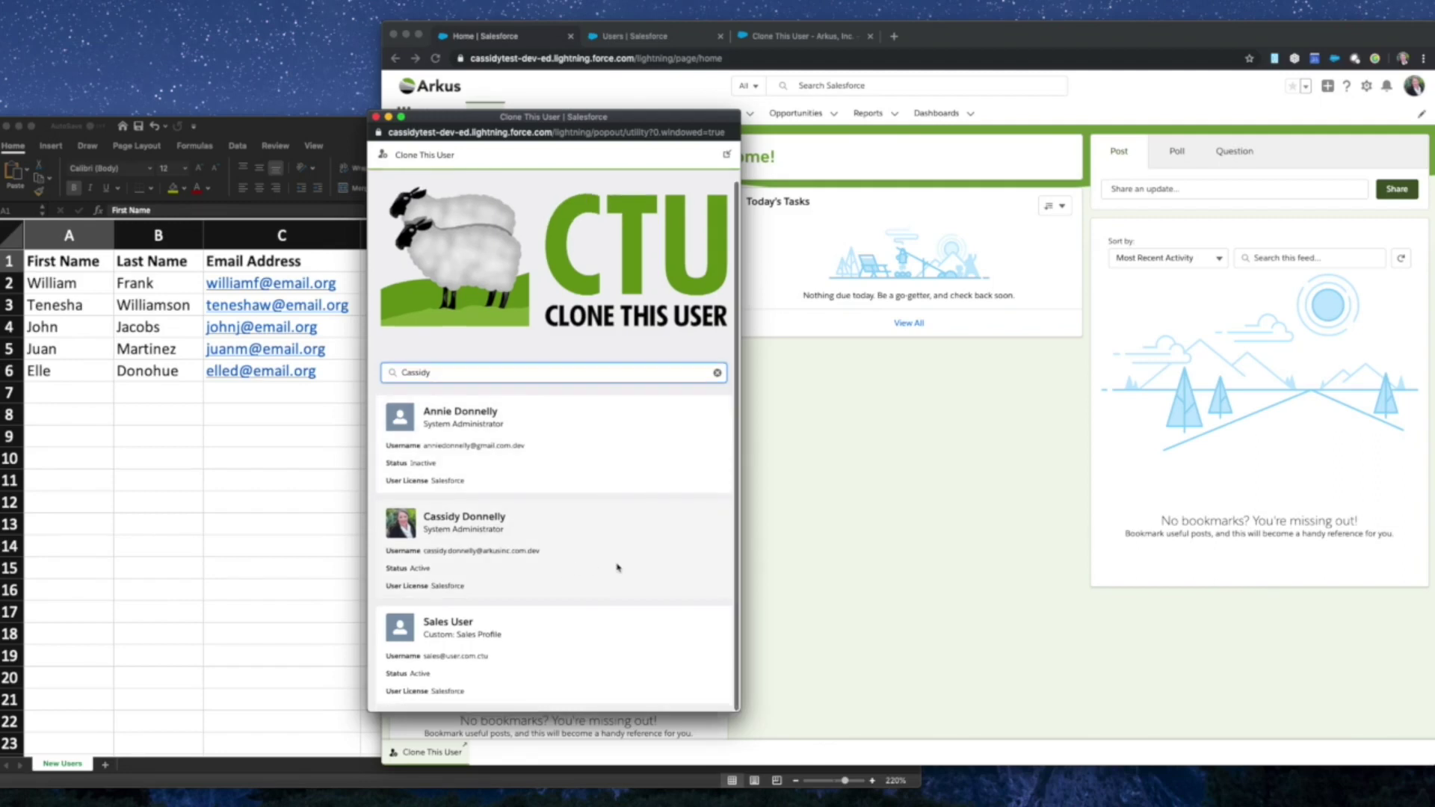
scroll(617, 567, up, 1)
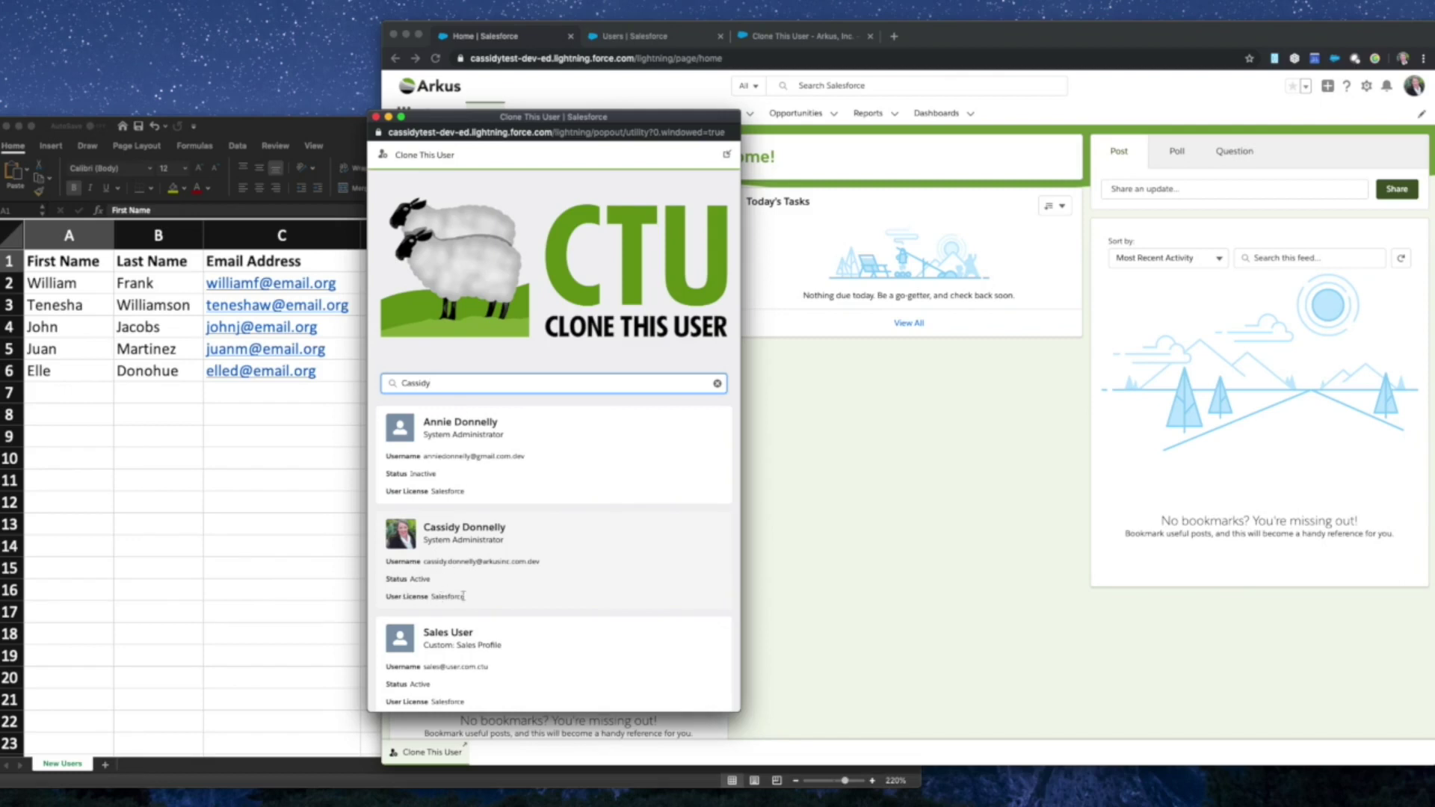
click(717, 383)
text(Annie)
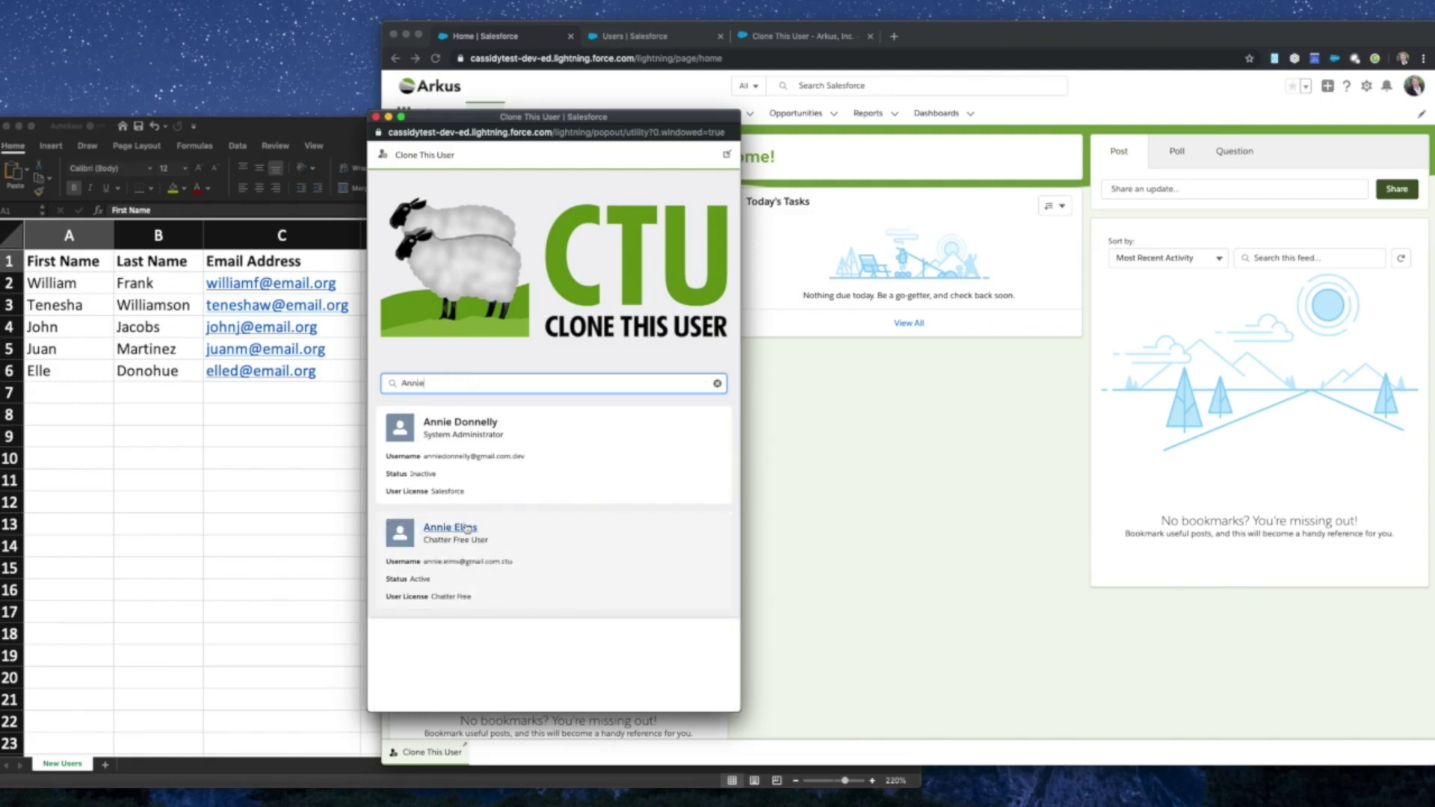
- Pick the Chatter Free user as template and enter the new user's first name, last name and e-mail
click(576, 552)
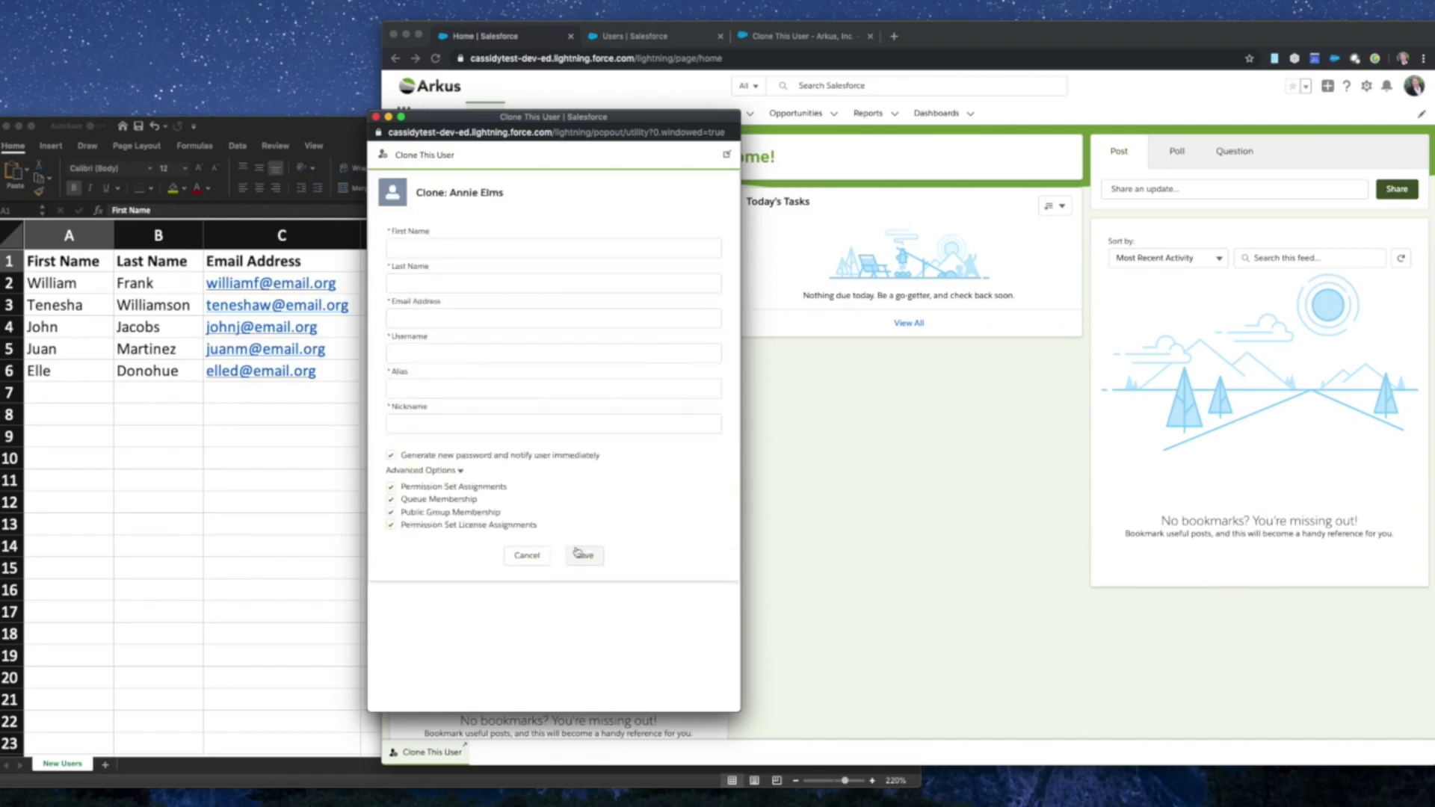
click(415, 248)
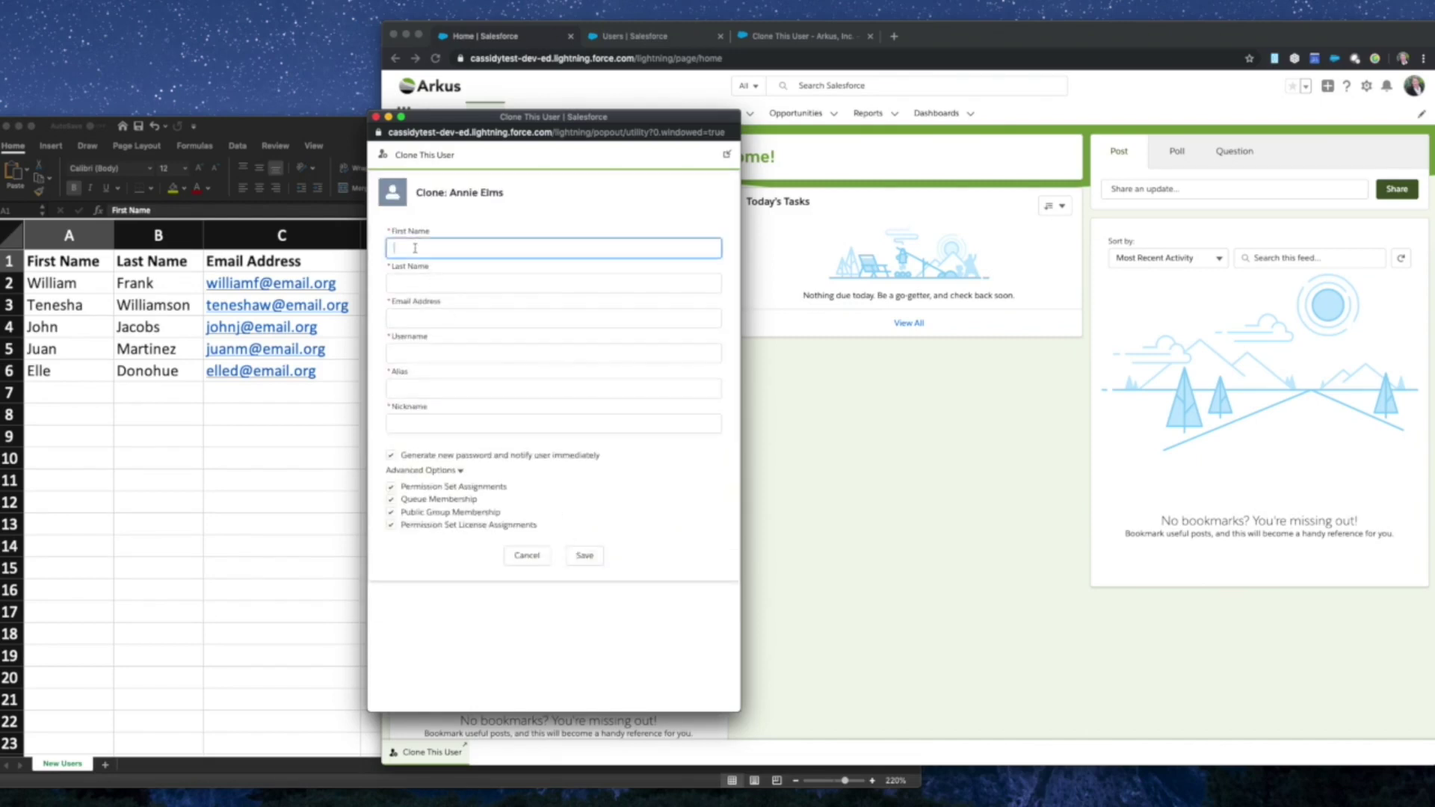
key(Tab)
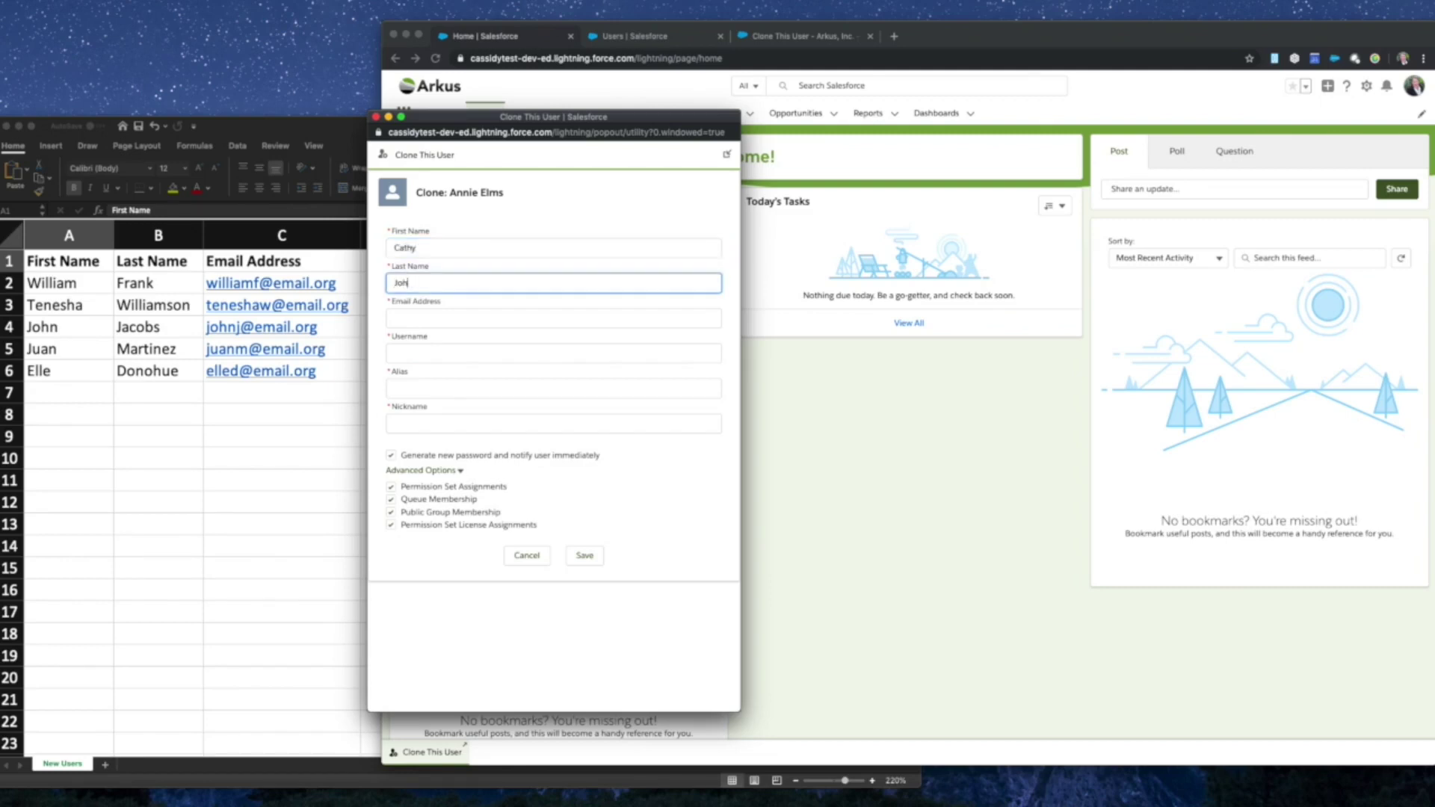
key(Tab)
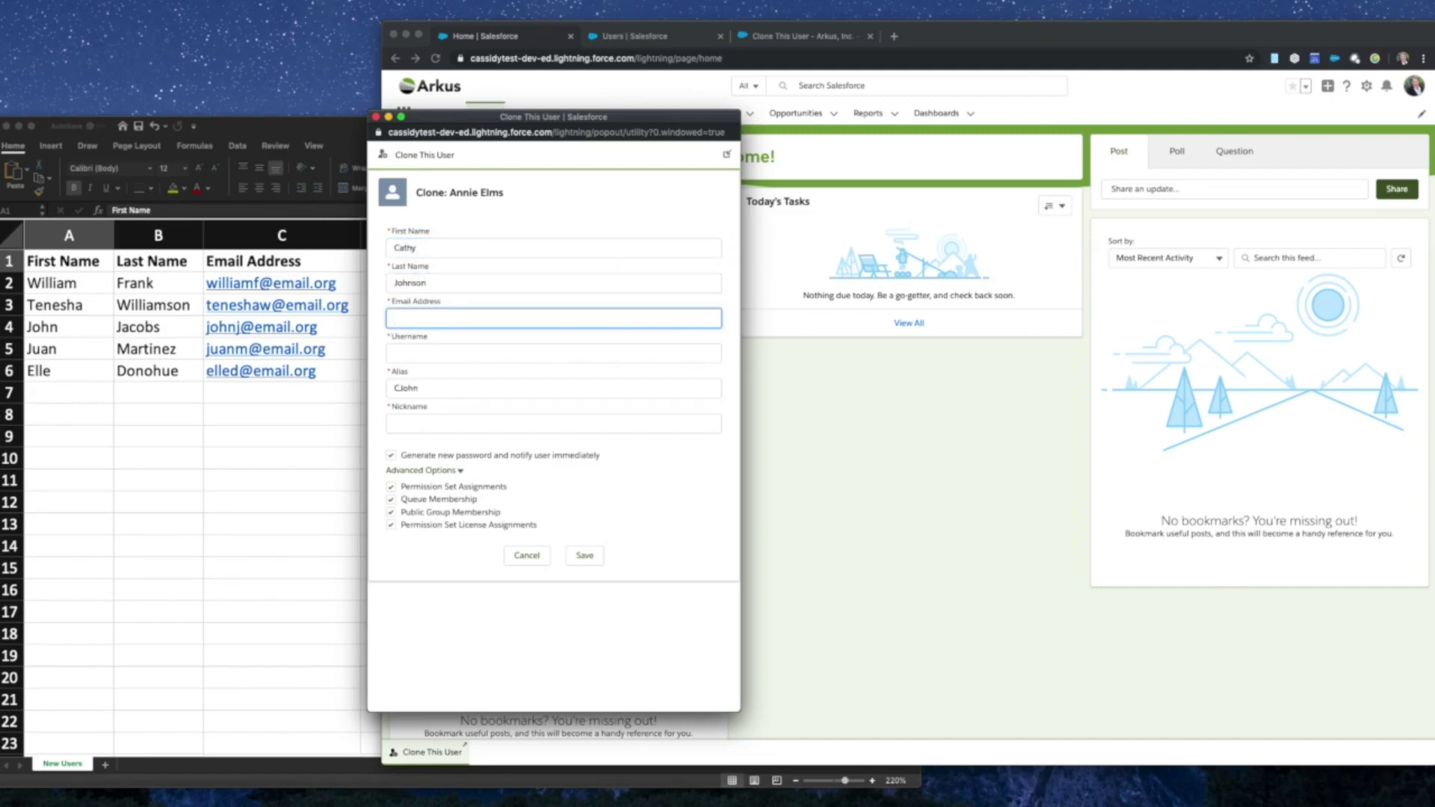
click(596, 225)
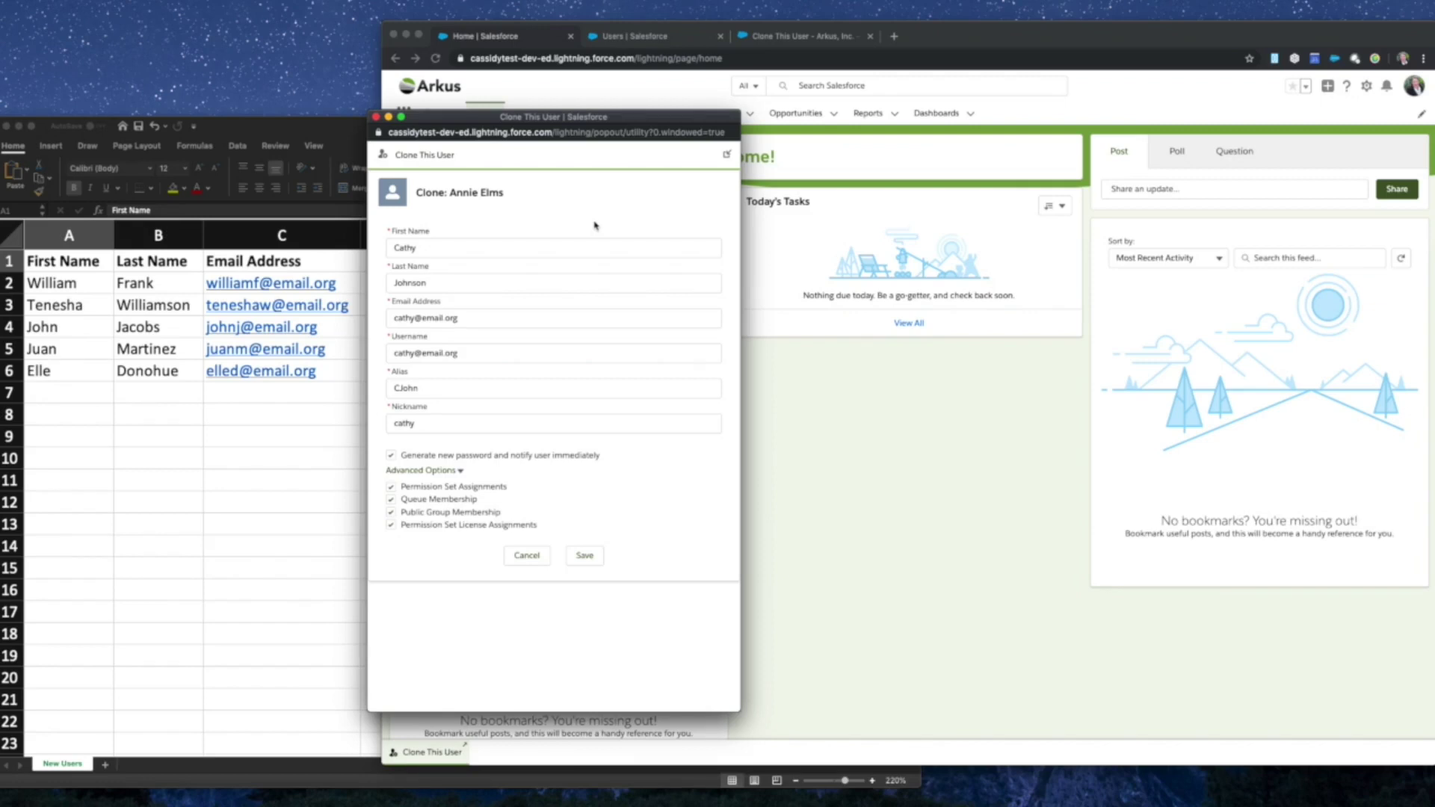
- Append .ctu to the username and untick Generate new password and notify user immediately
click(479, 353)
text(.c)
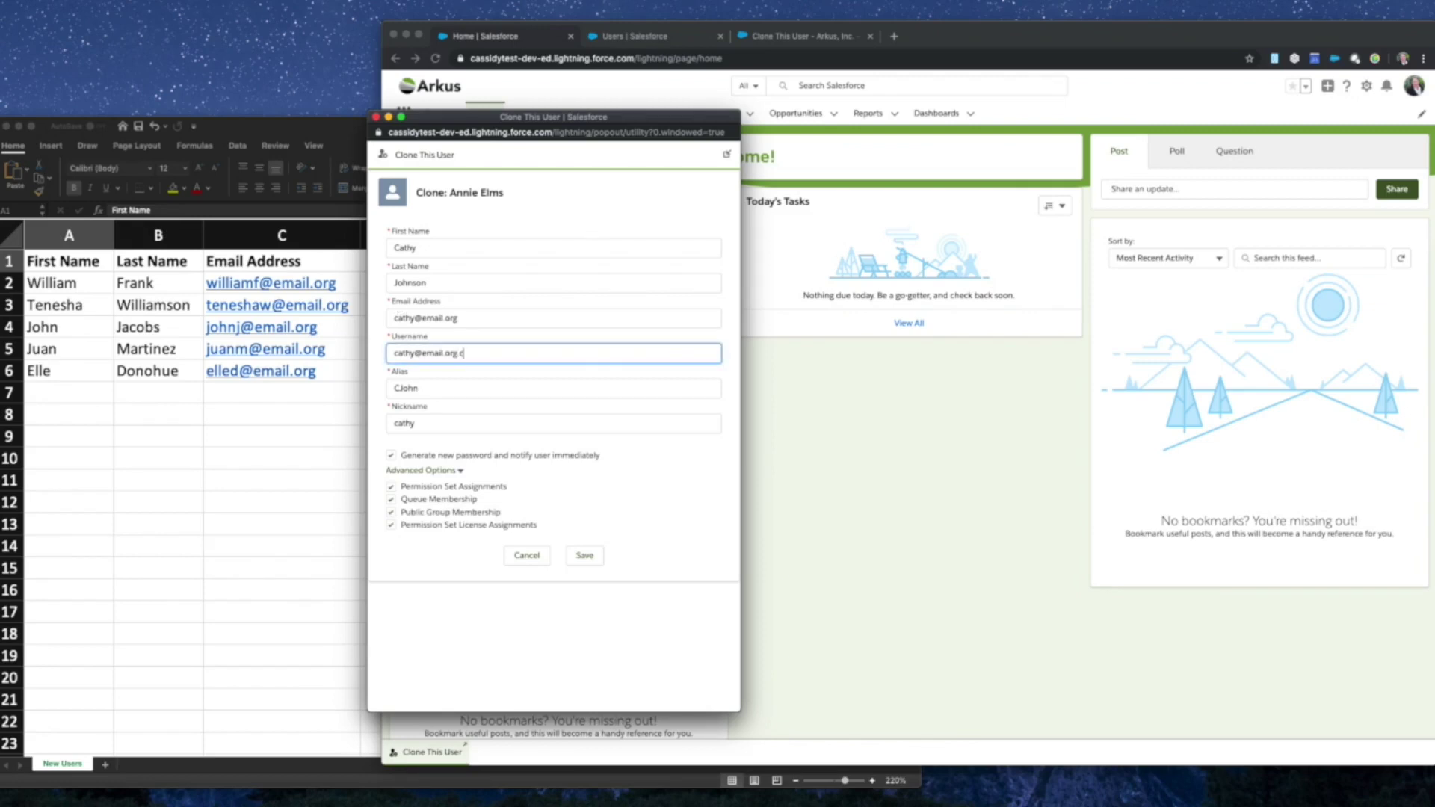
text(tu)
click(391, 458)
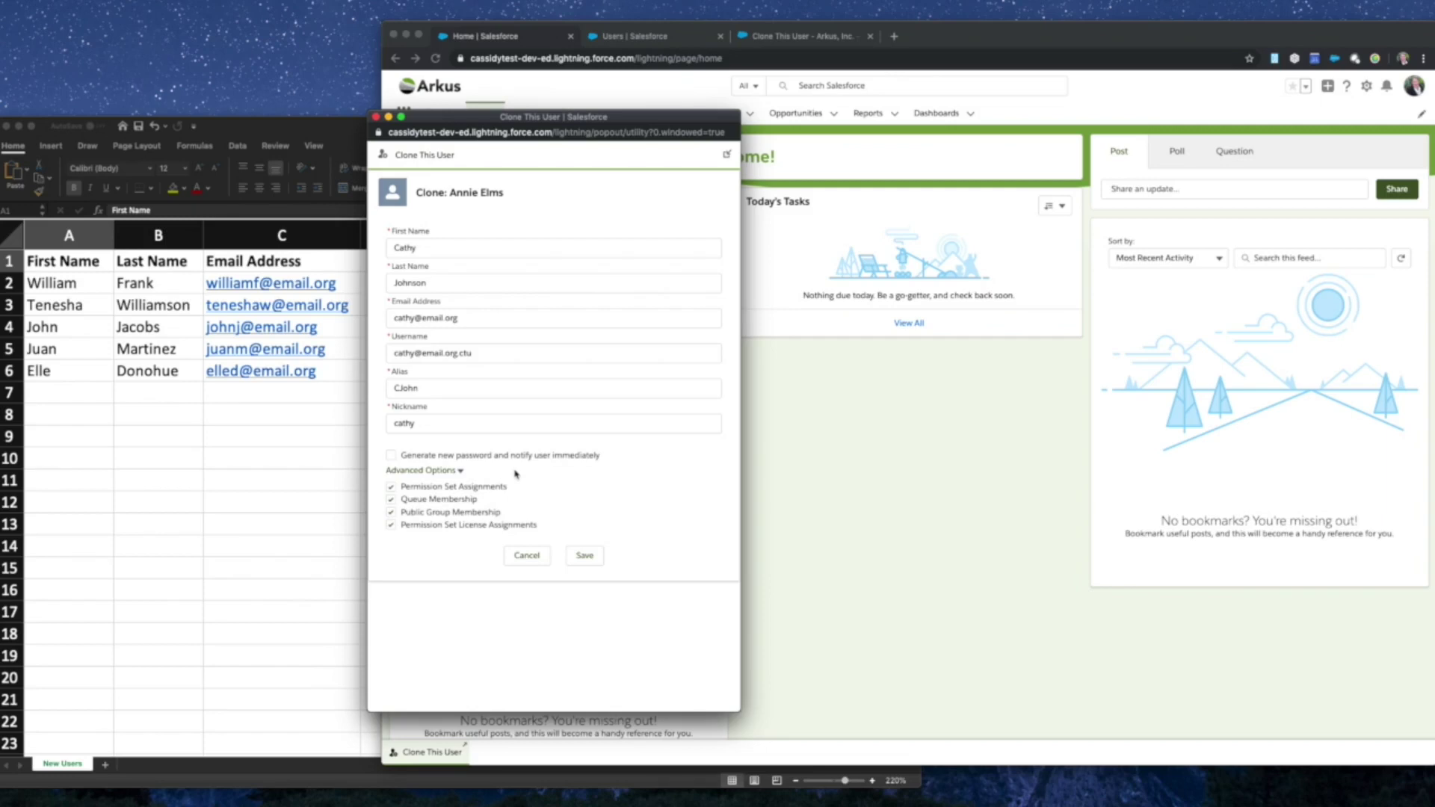
- Save the cloned user, then expand and collapse the Cloned Fields list and Advanced Options
click(596, 556)
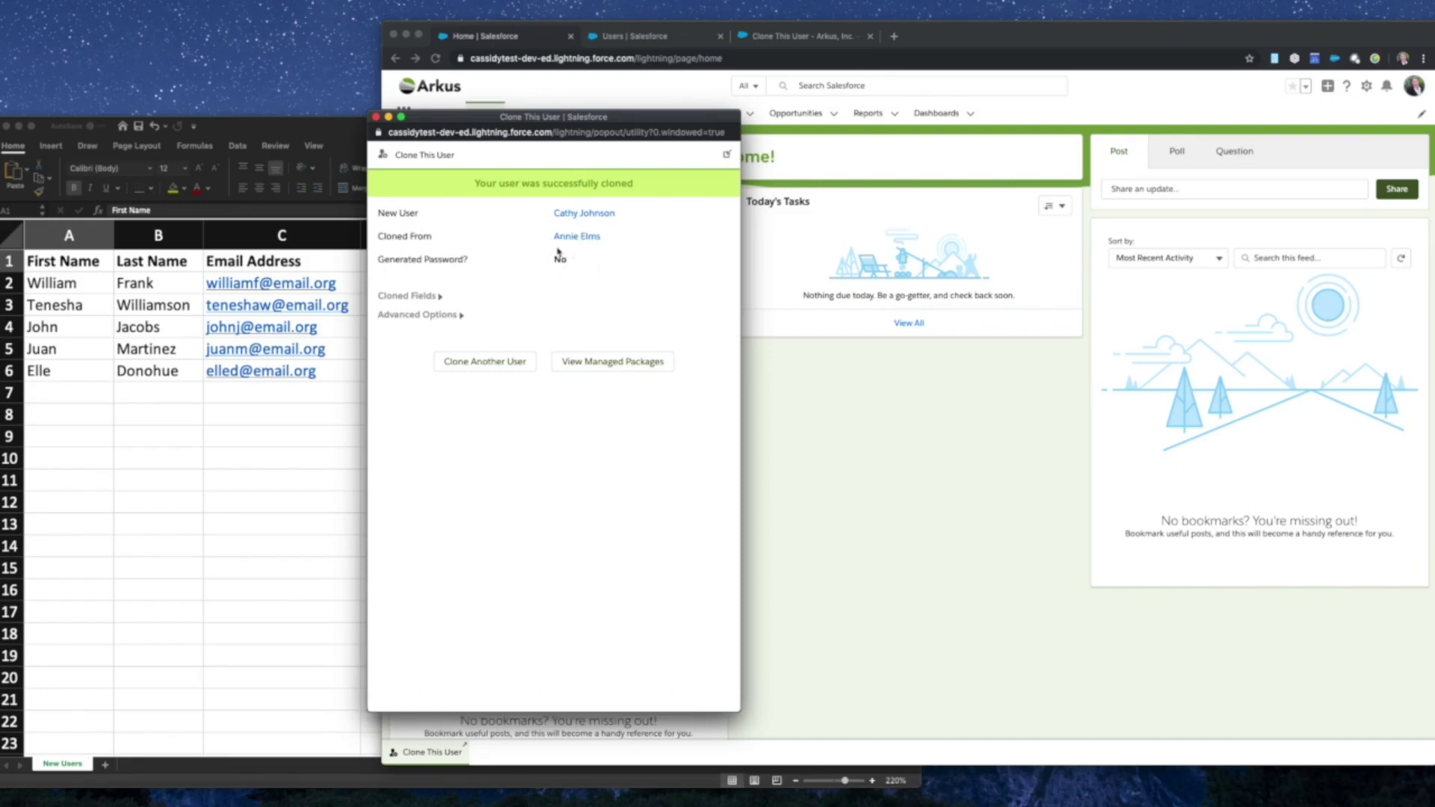
click(441, 296)
scroll(482, 428, down, 2)
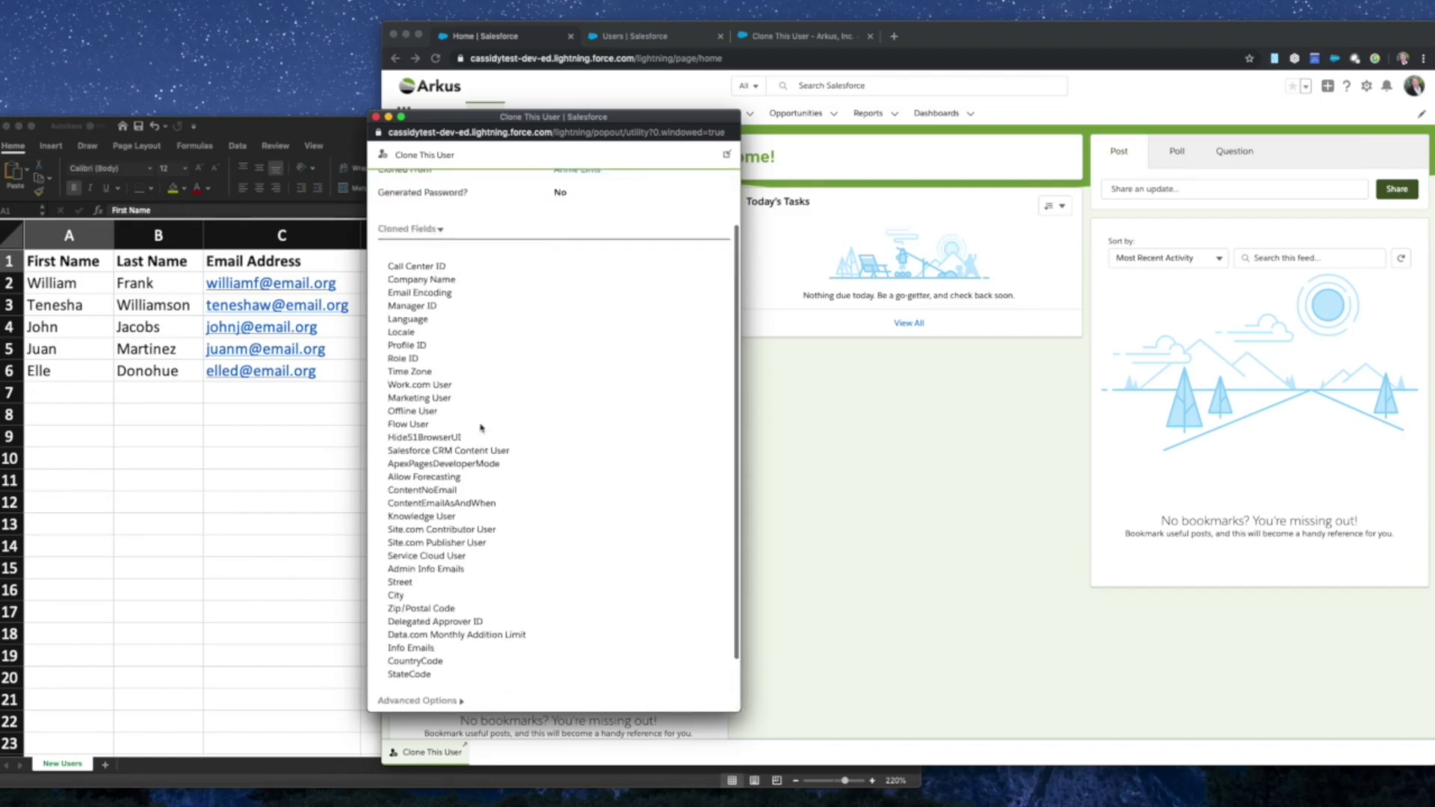
scroll(482, 428, up, 2)
click(441, 297)
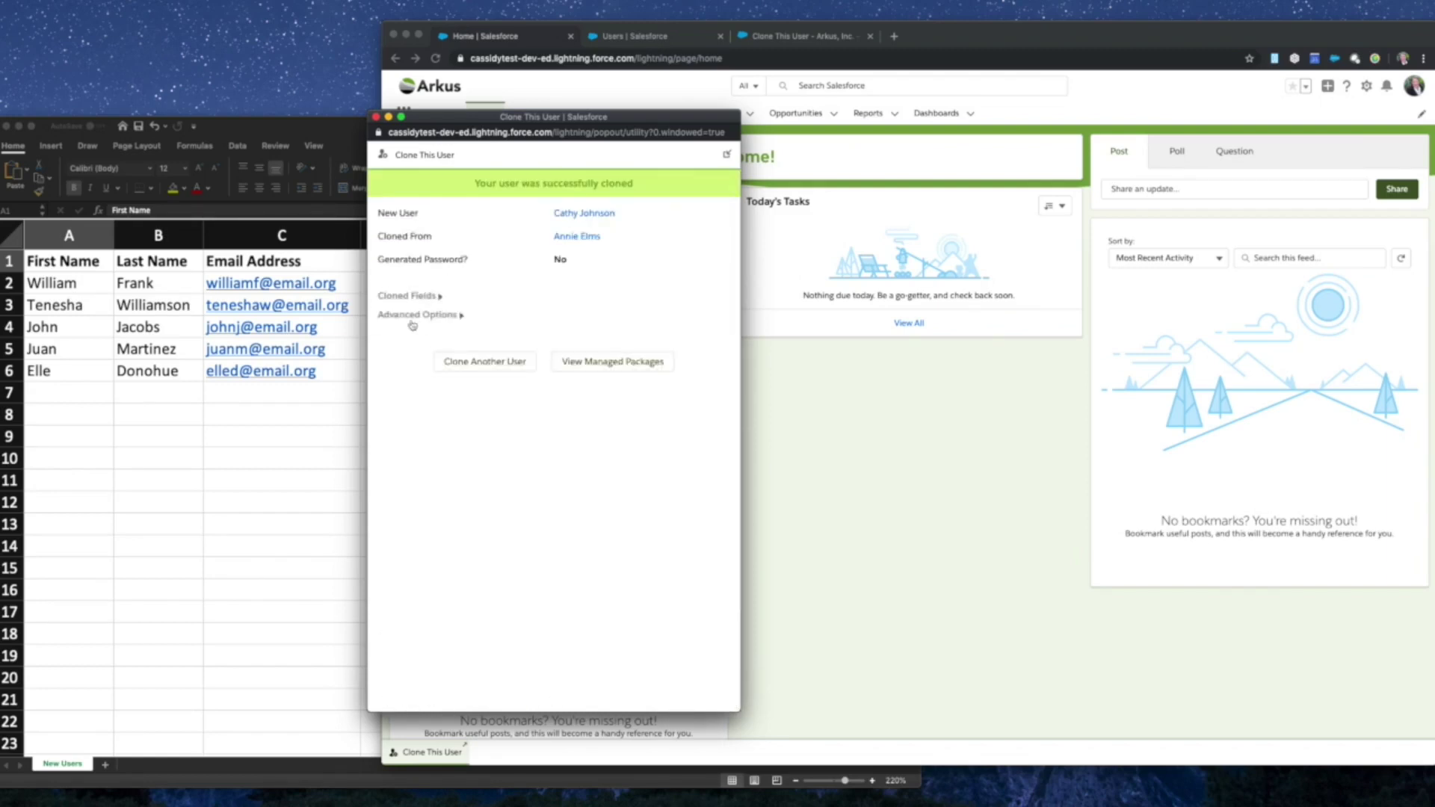
click(461, 317)
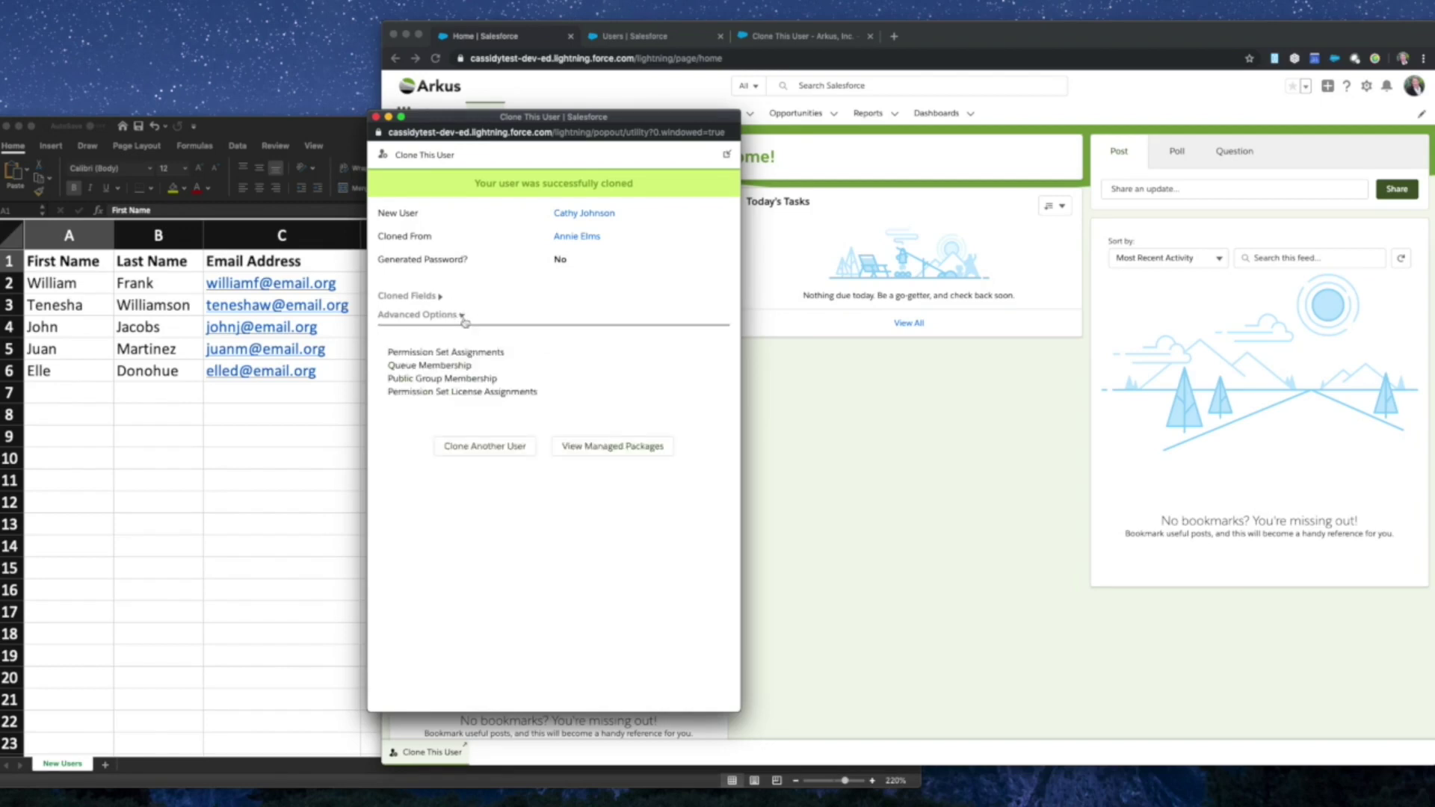
click(463, 317)
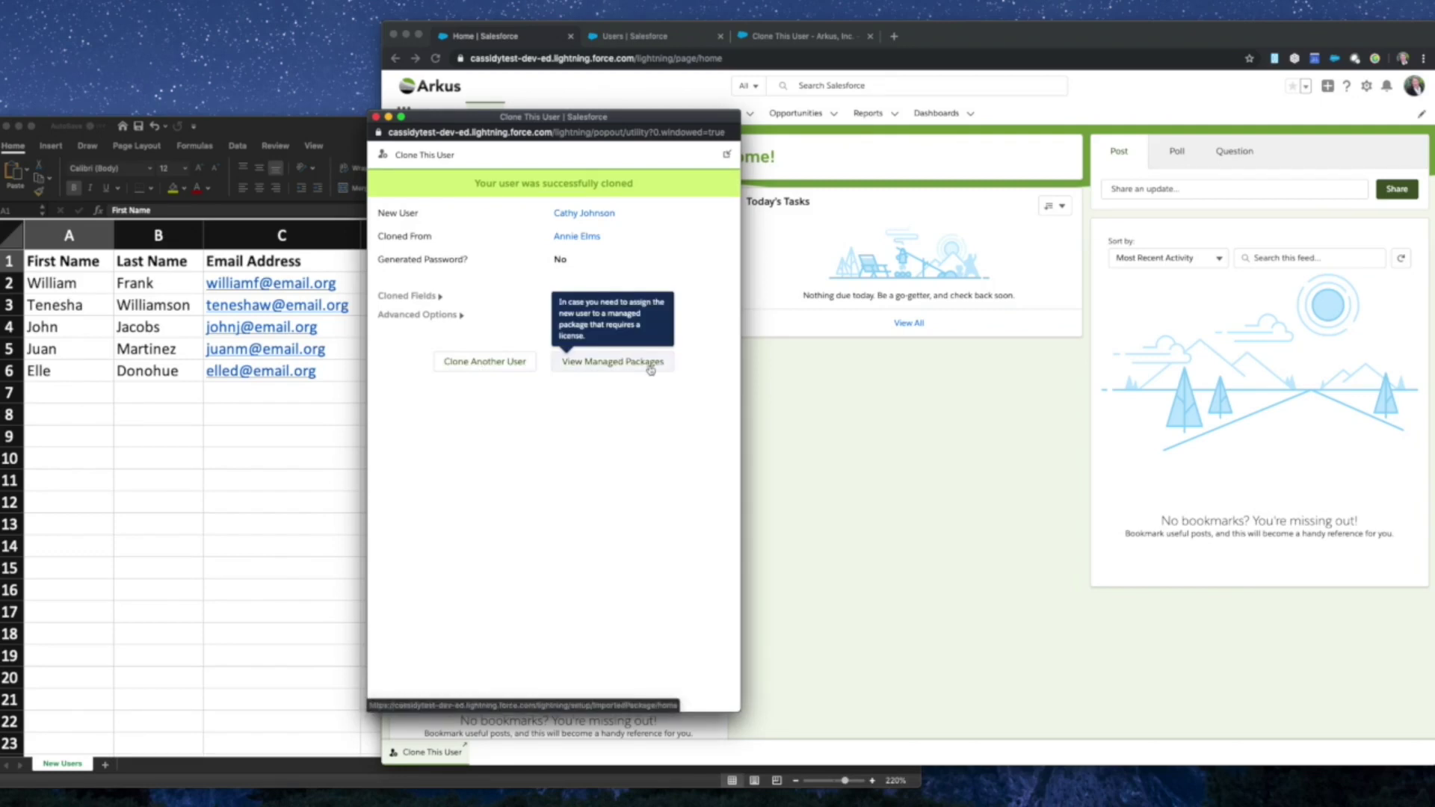
- Start Clone Another User with a first-name search, then close the pop-out window
click(468, 363)
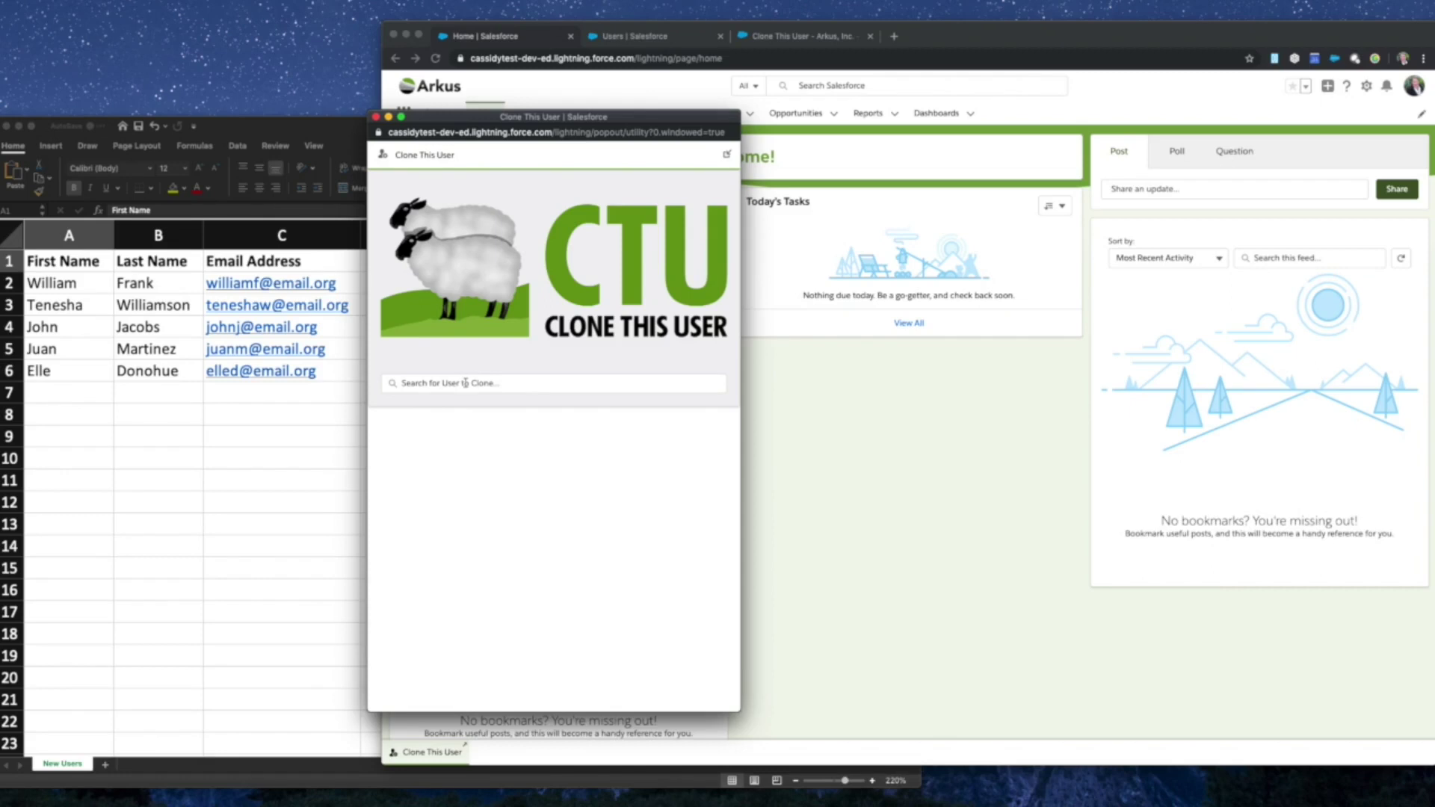
click(465, 383)
text(Annie)
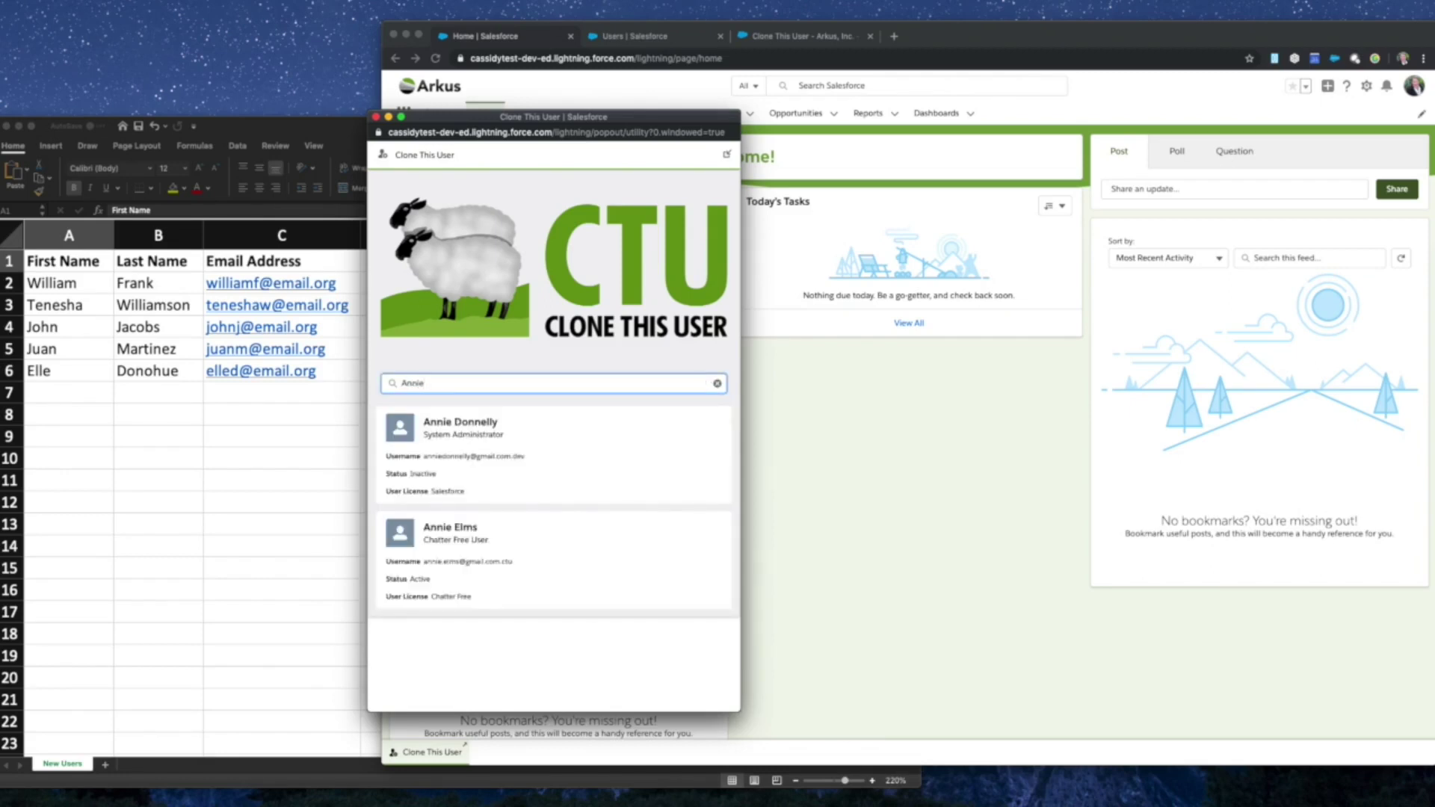
click(375, 118)
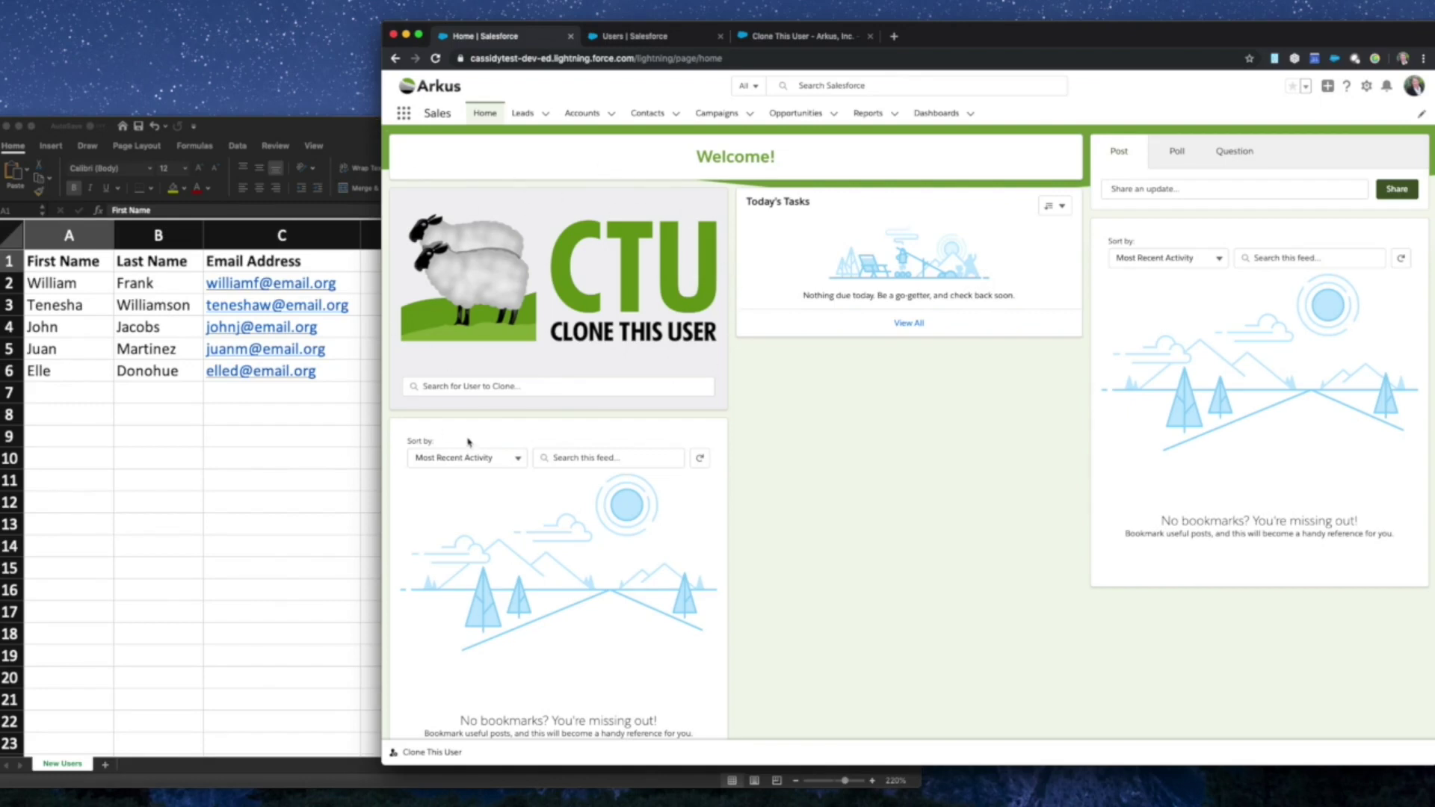
- In the home-page Clone This User component, search by first name and pick the Chatter Free user
click(452, 386)
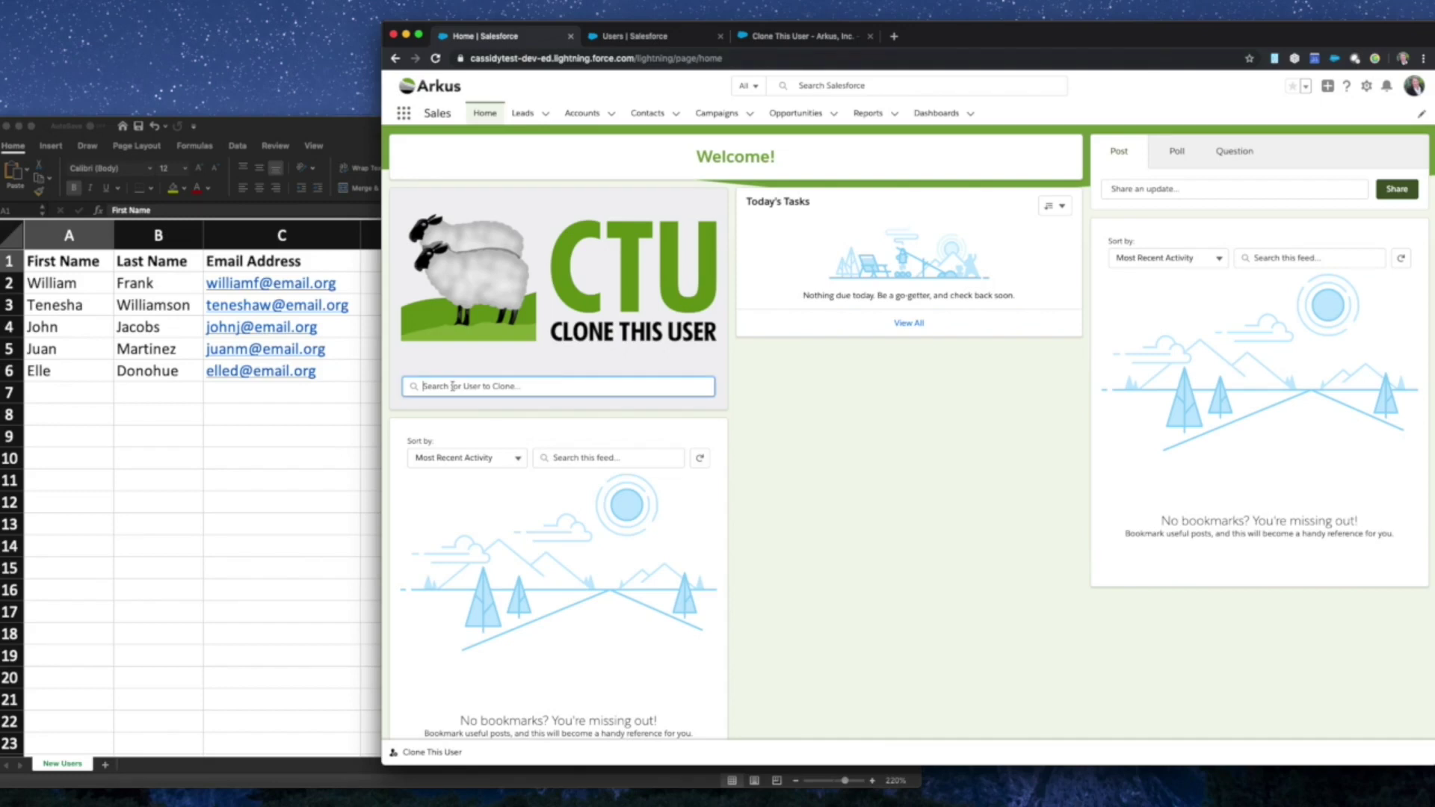
text(Annie)
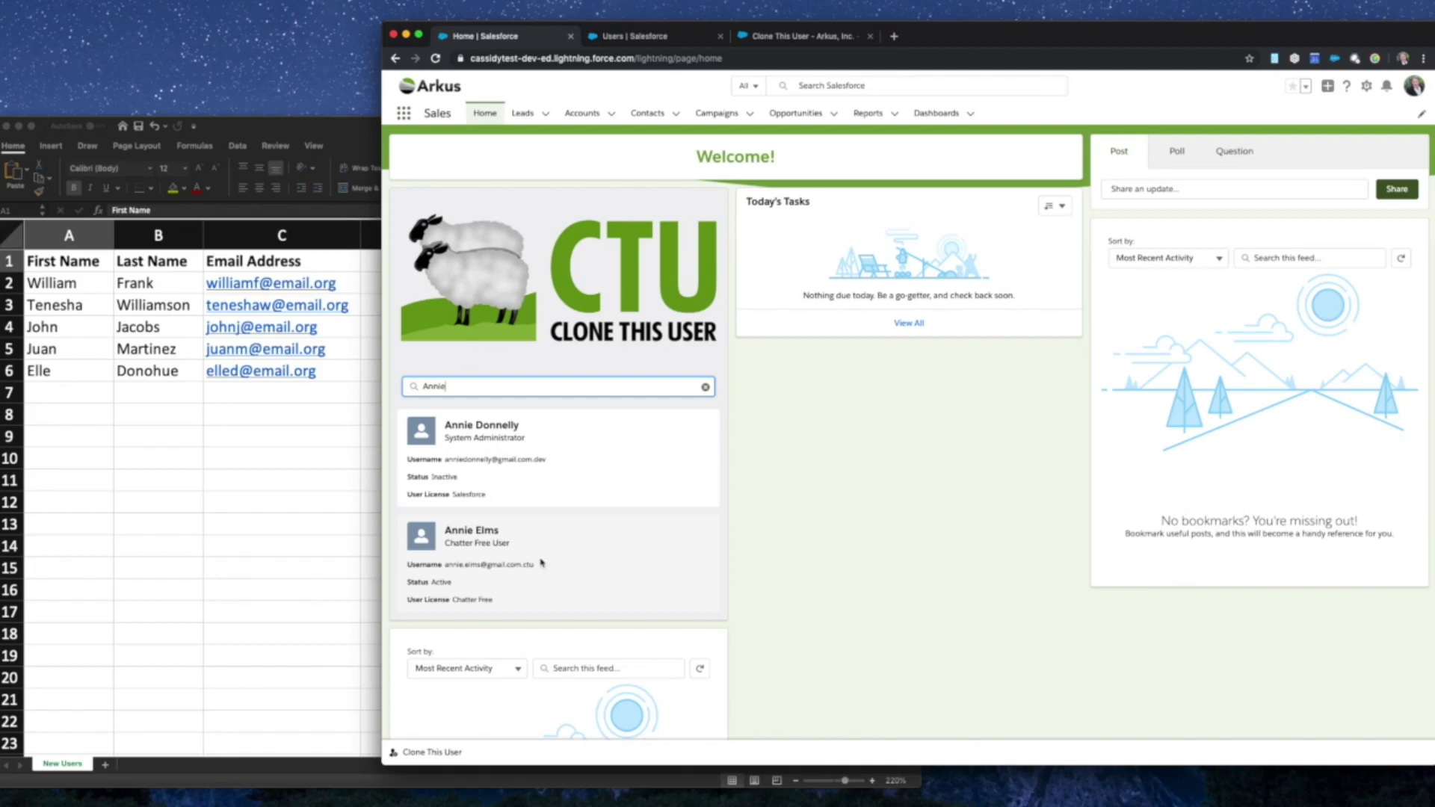
click(654, 541)
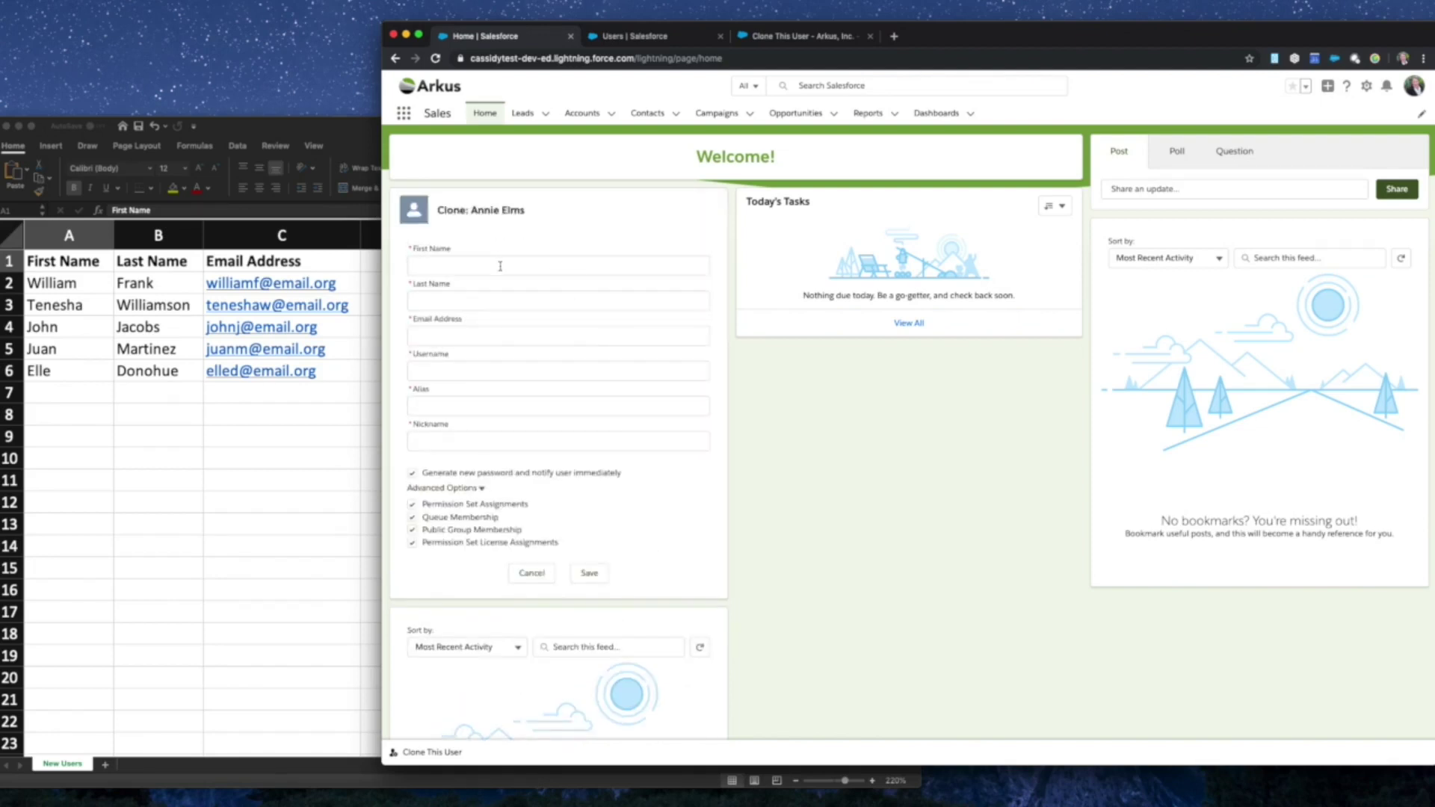
- Enter the new user's first name, last name and e-mail so username and nickname fill in
click(500, 267)
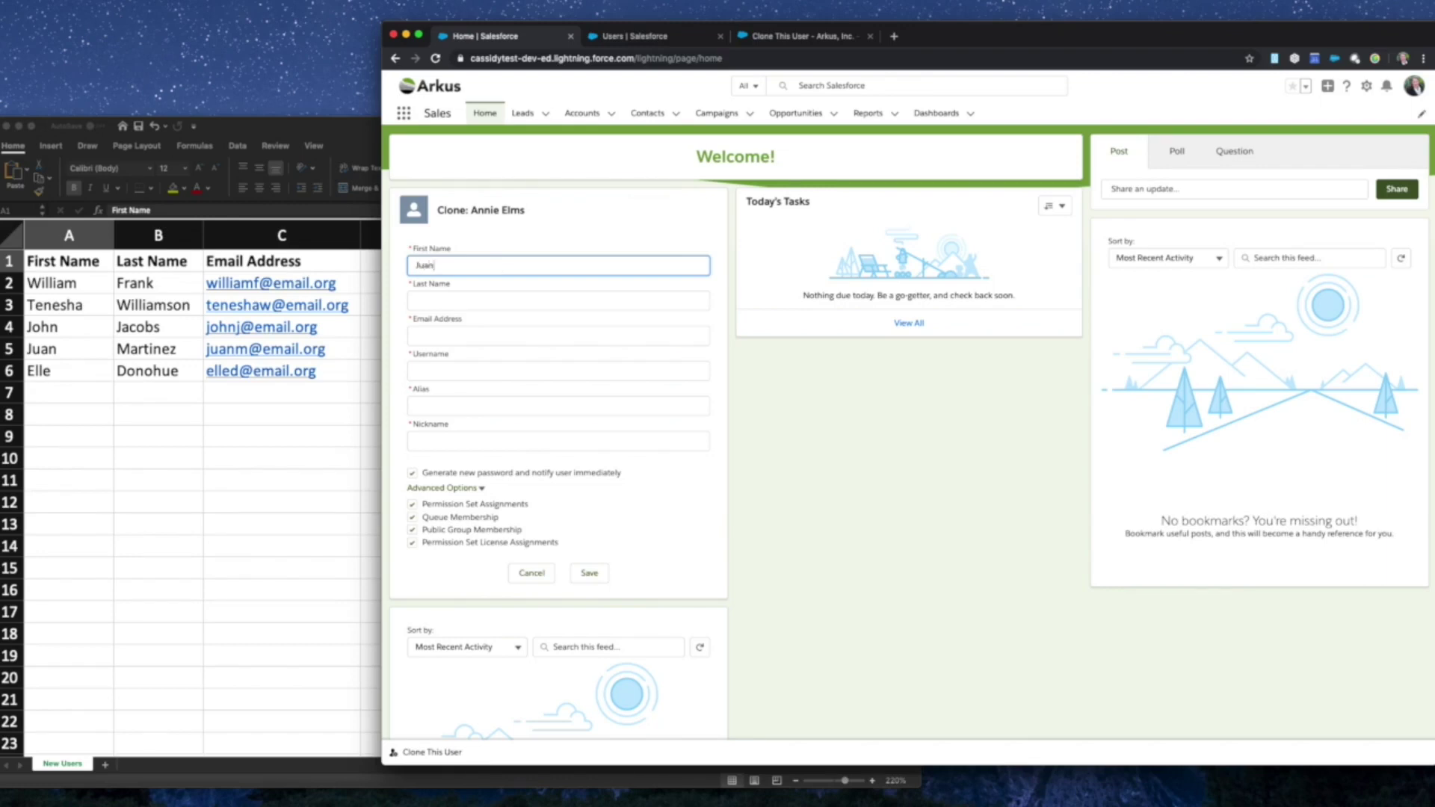
key(Tab)
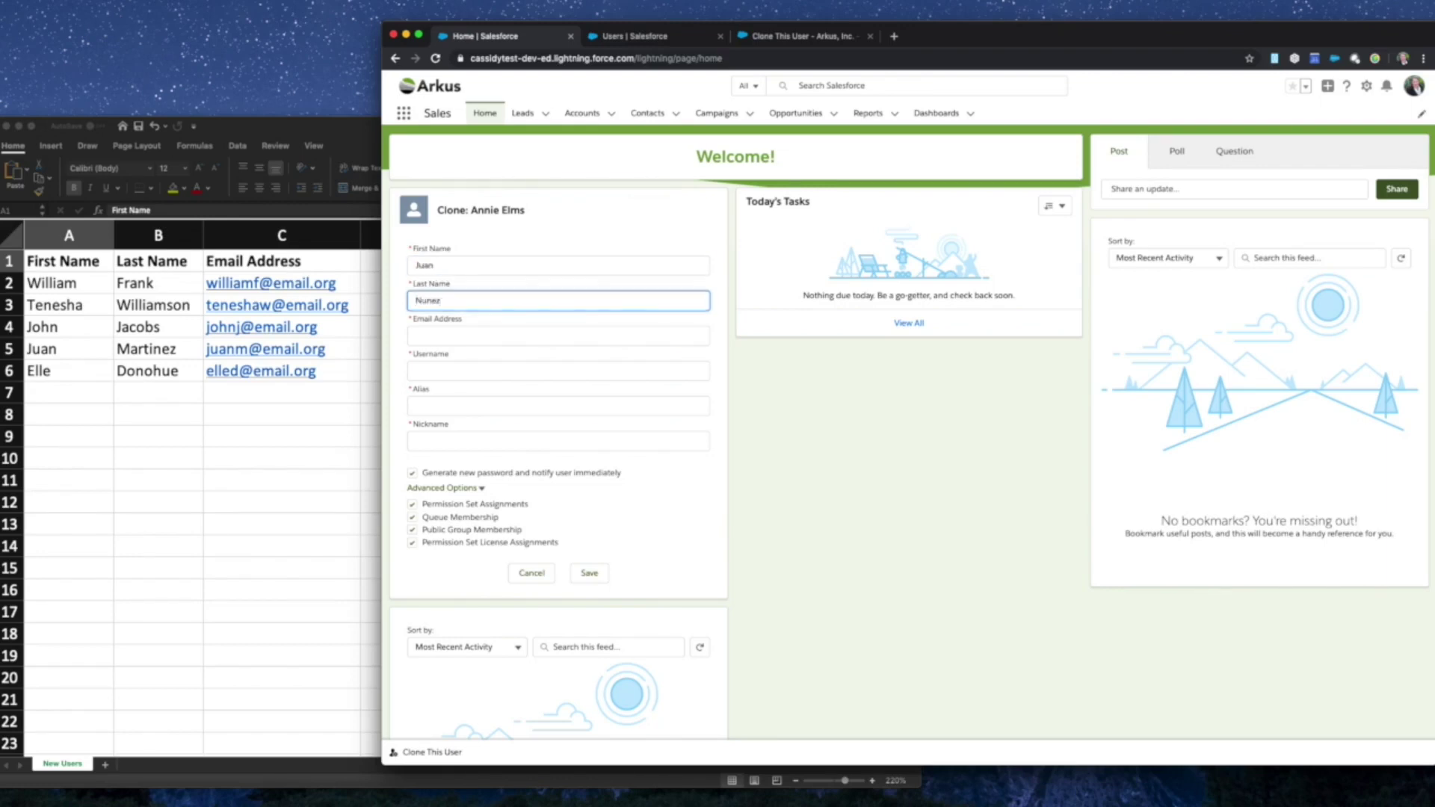
key(Tab)
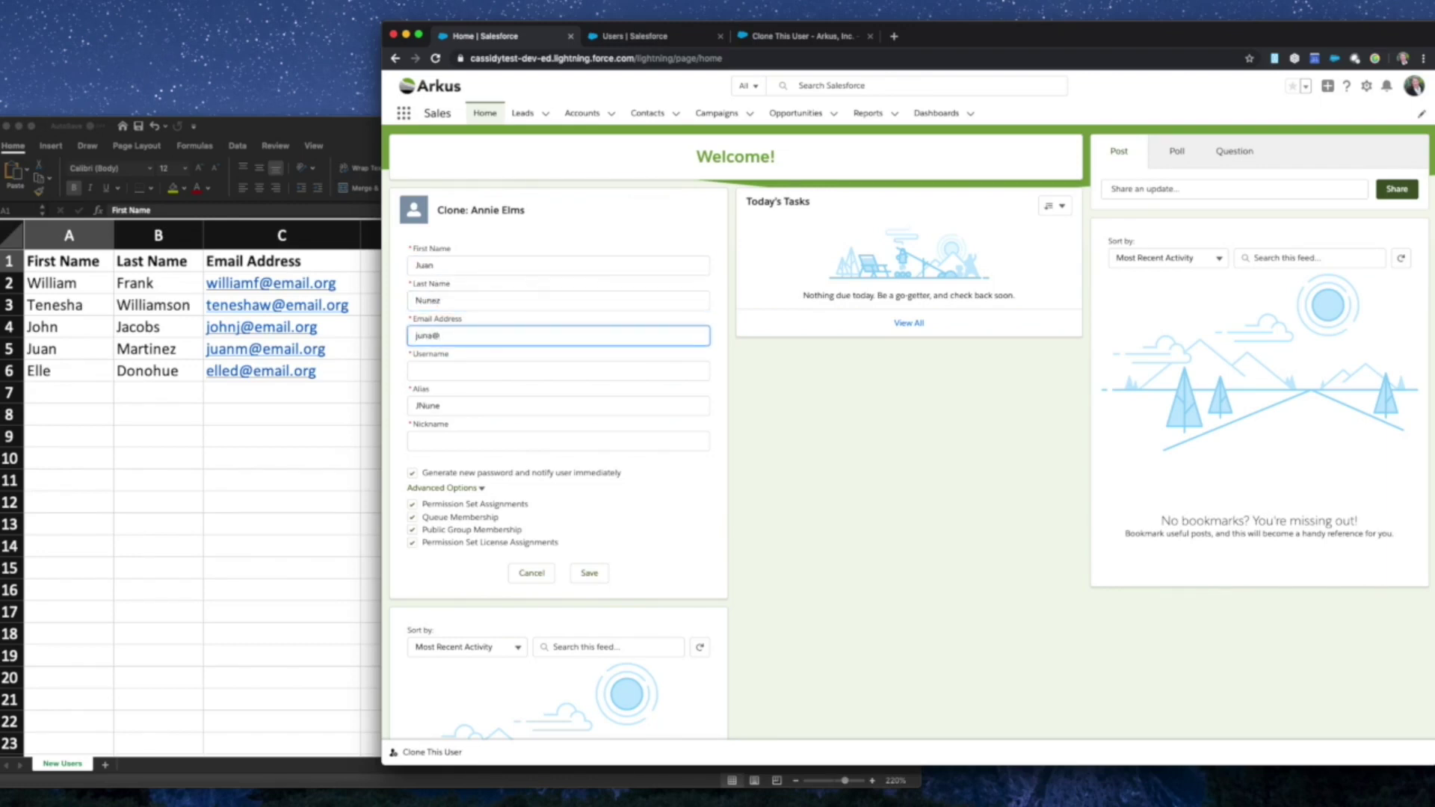
click(573, 225)
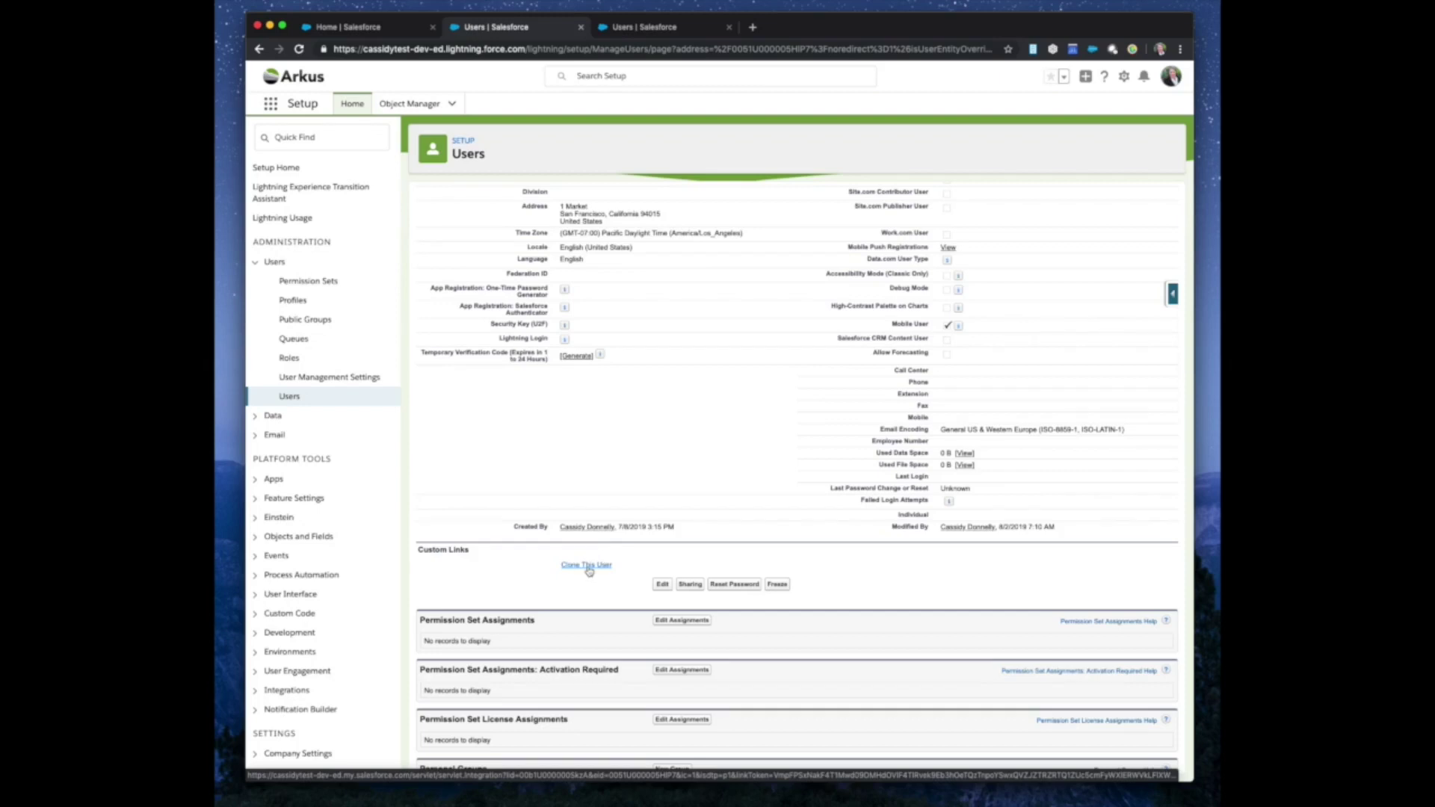
- From the user detail page's Clone This User link, enter the new user's first name and save
click(587, 566)
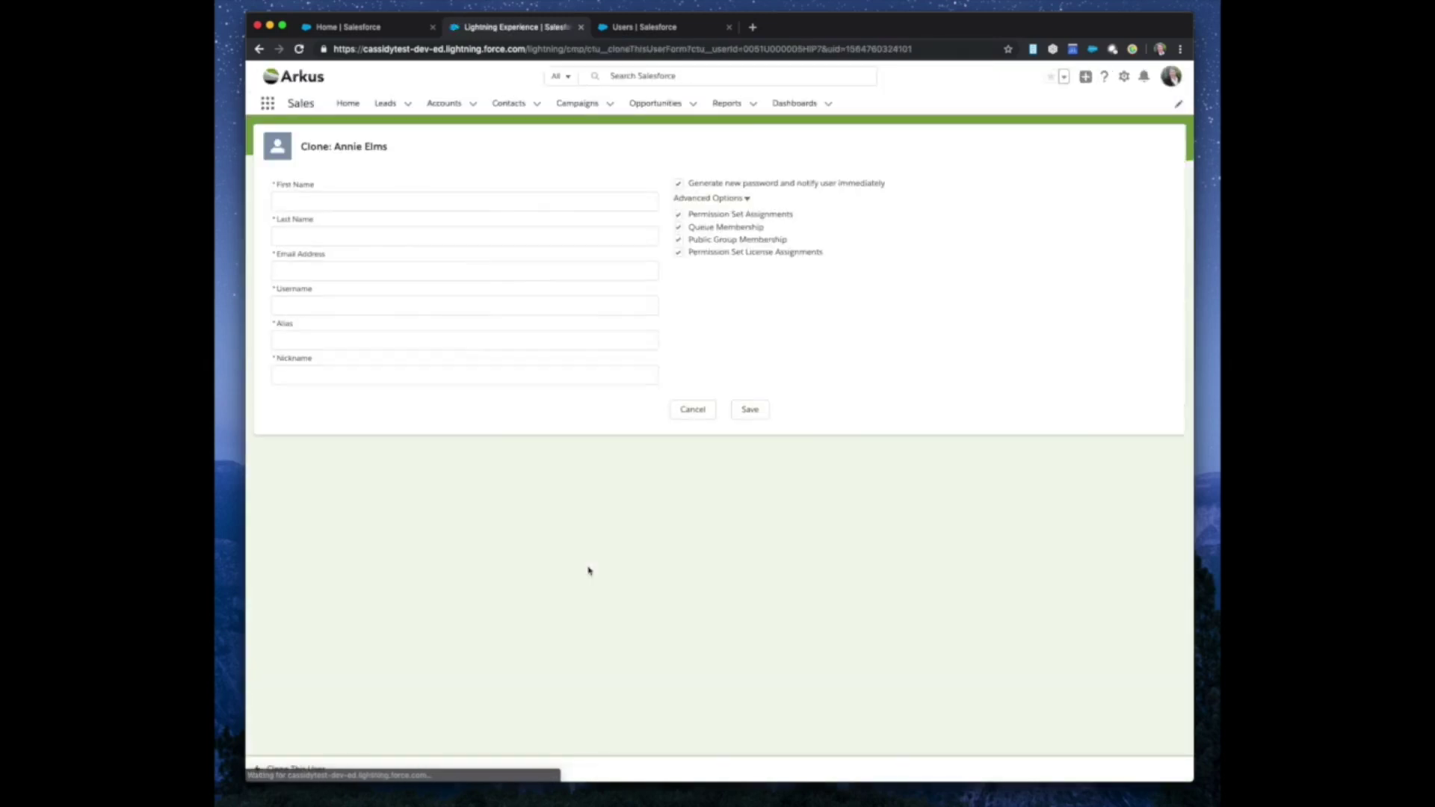
click(474, 201)
text(Mar)
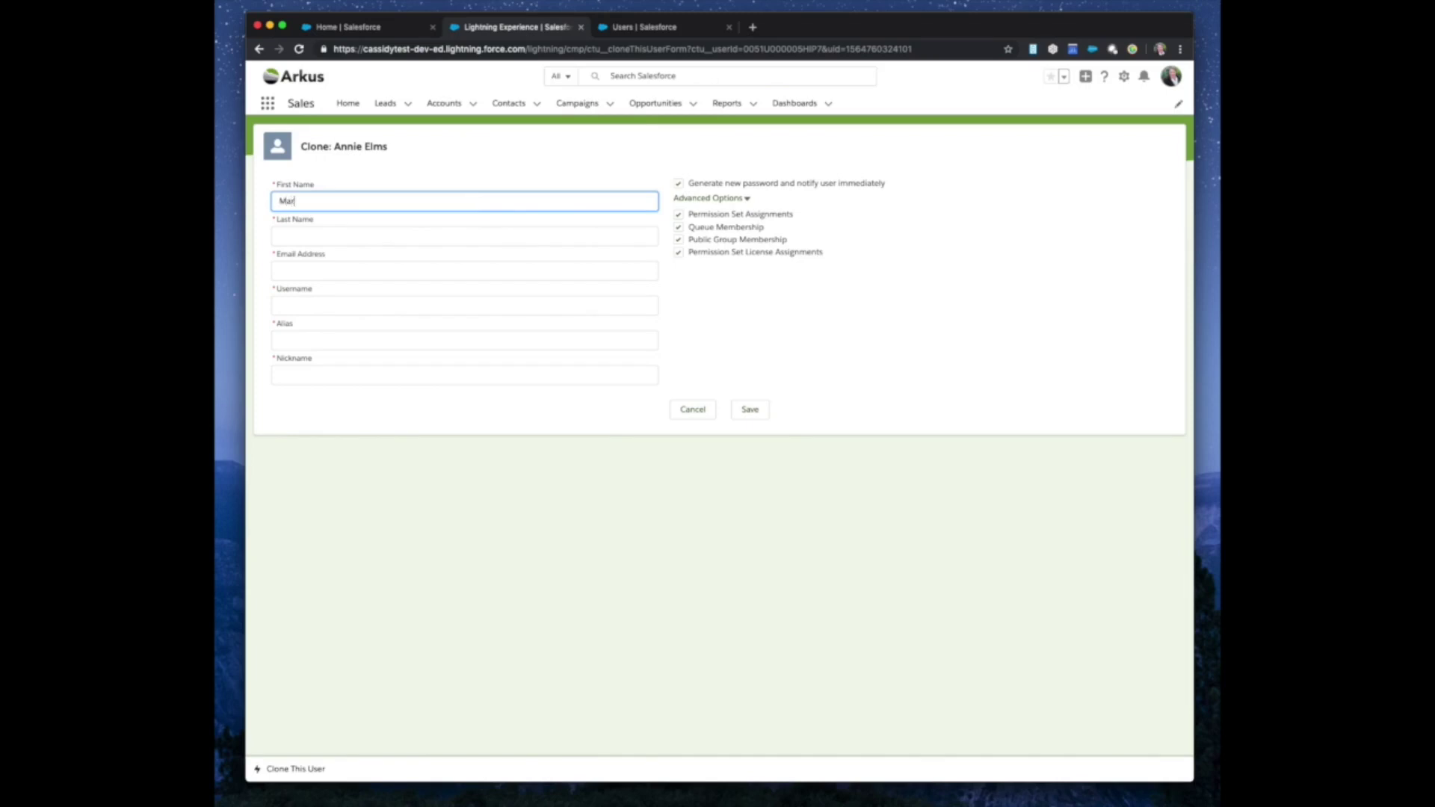
text(ia)
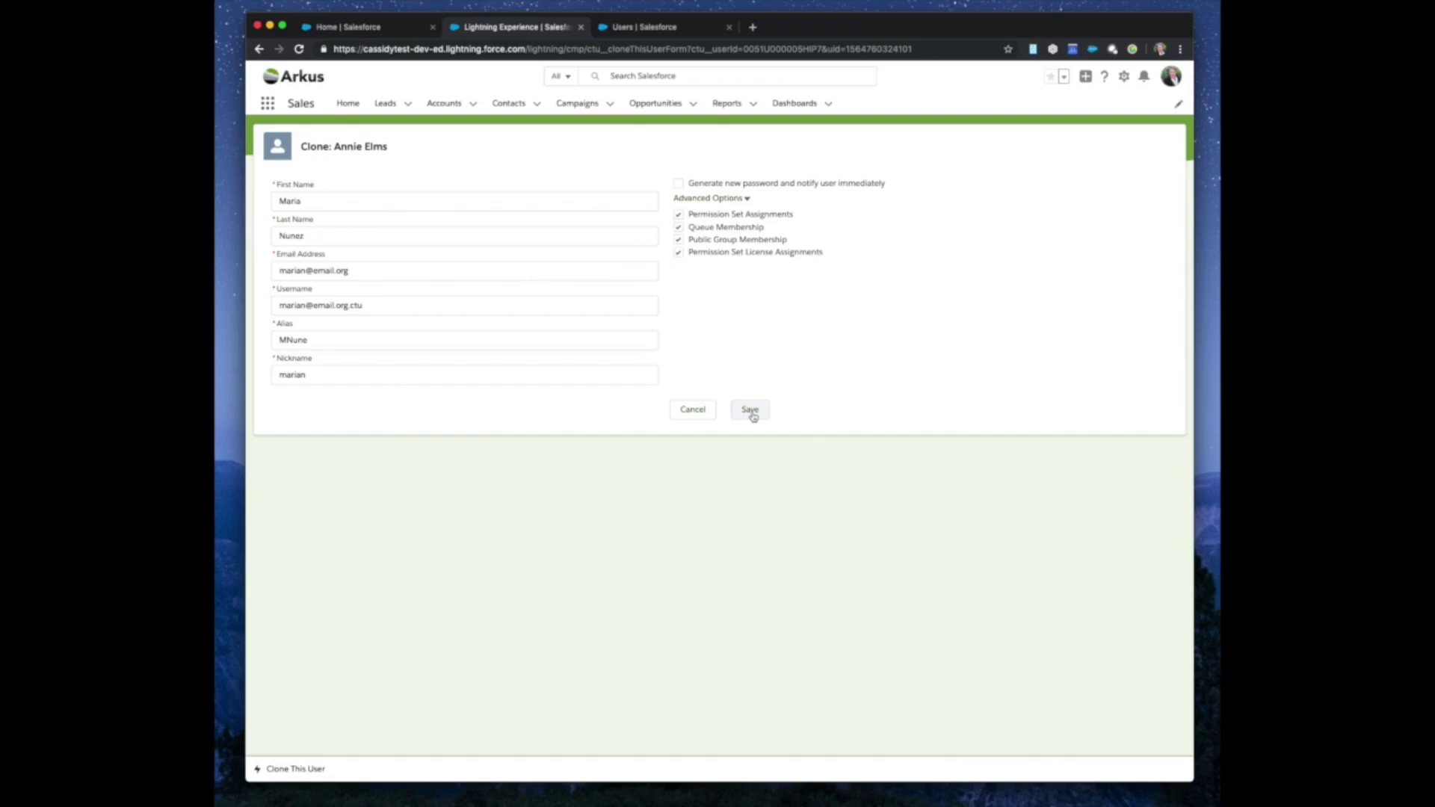
click(754, 416)
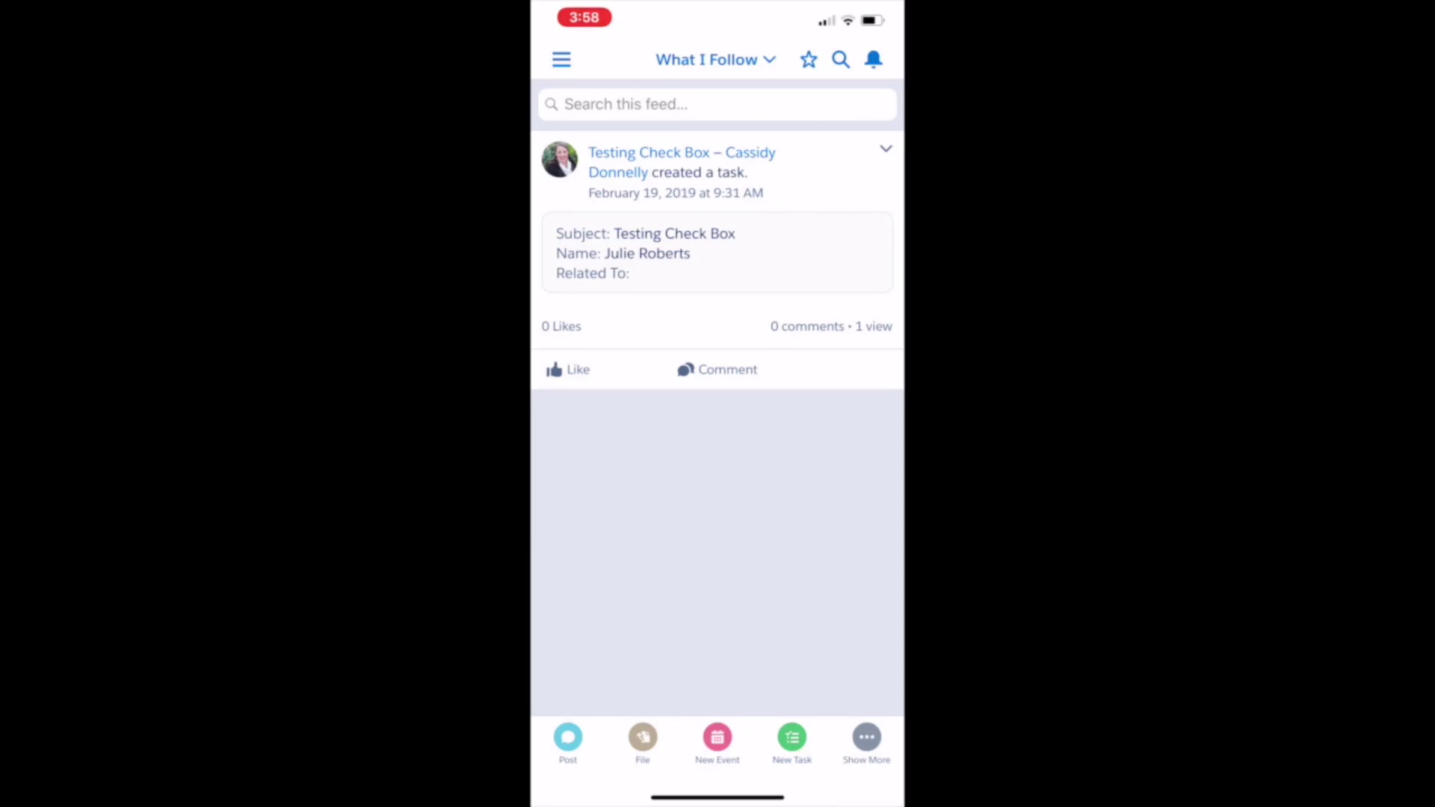
- Open the Clone This User page from the mobile app's navigation menu
click(561, 59)
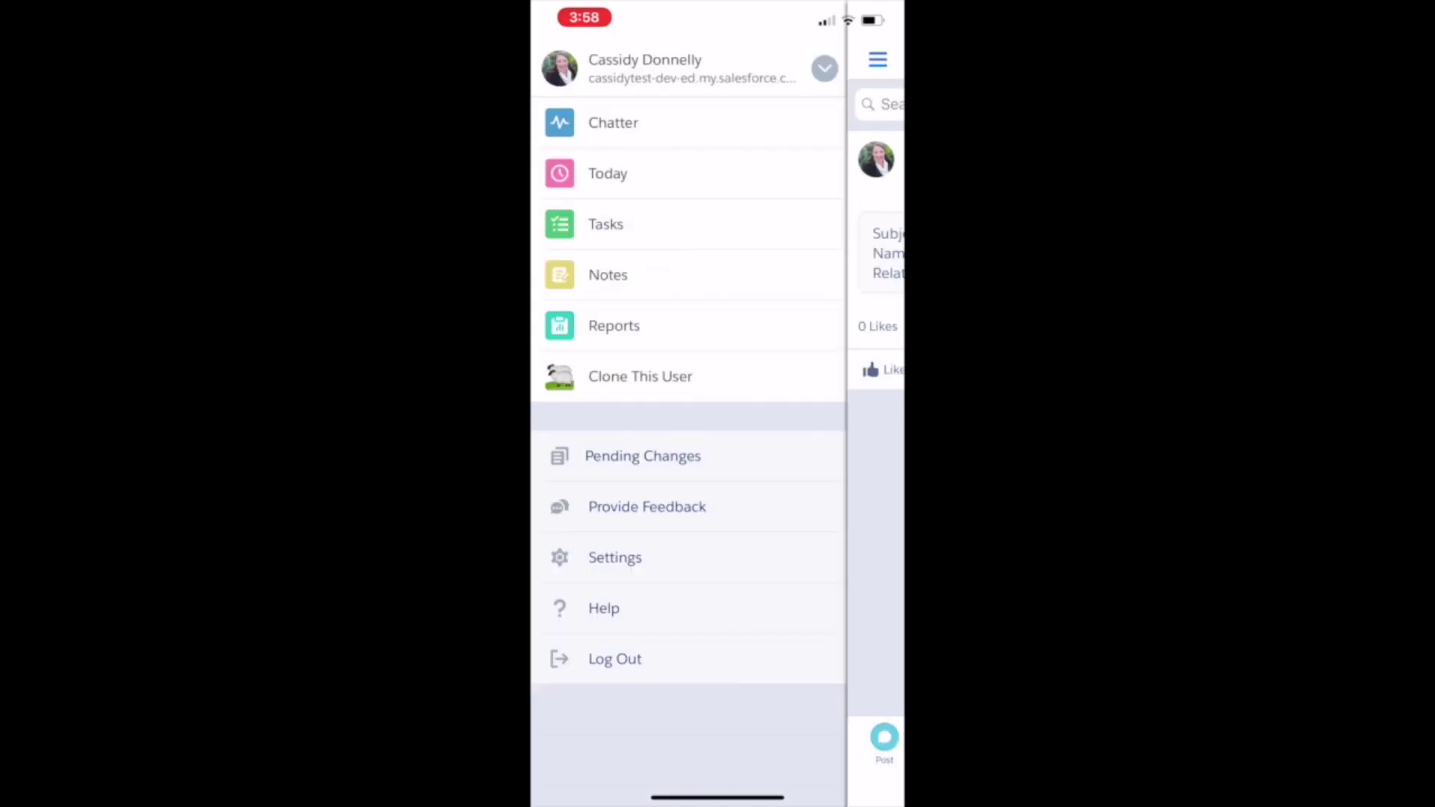
click(639, 376)
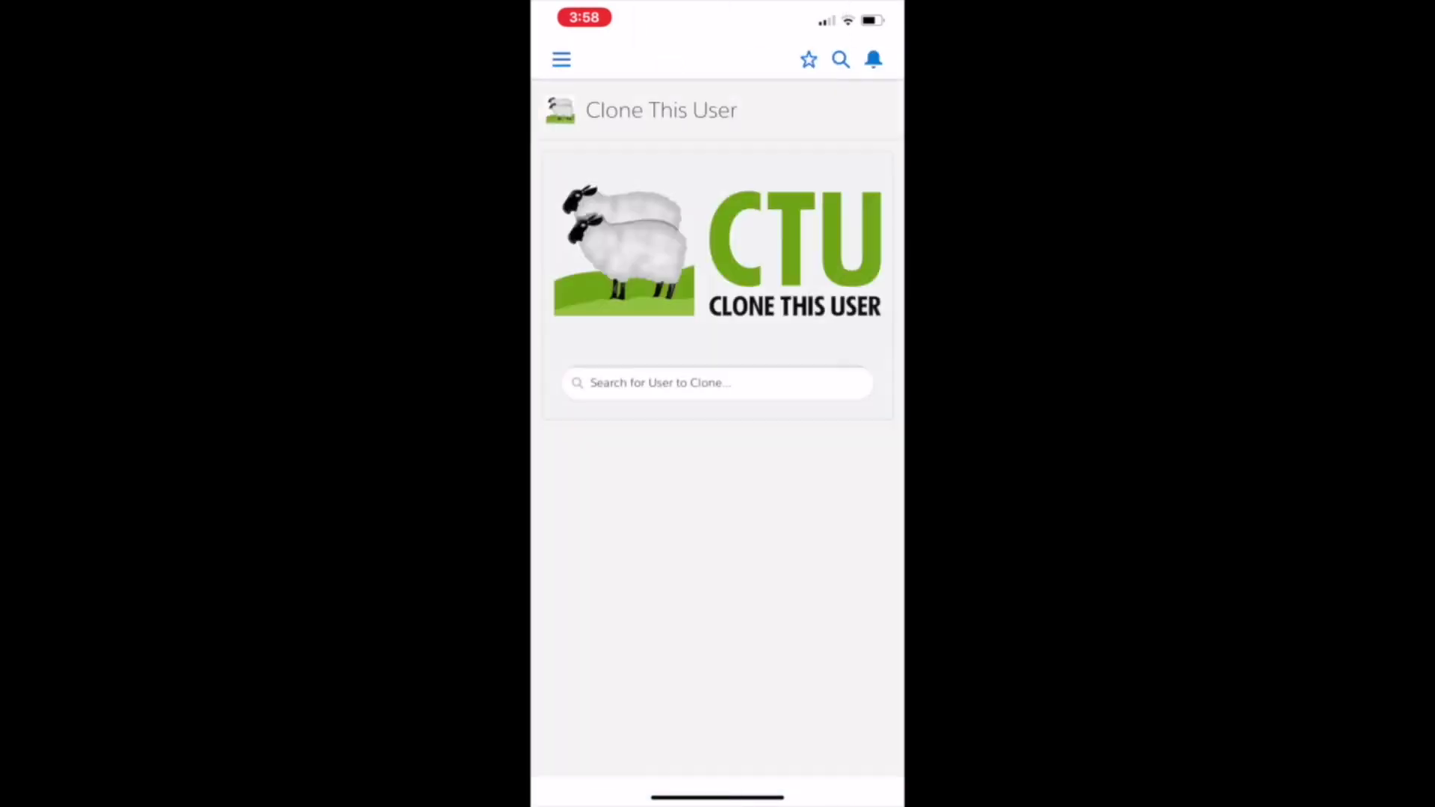